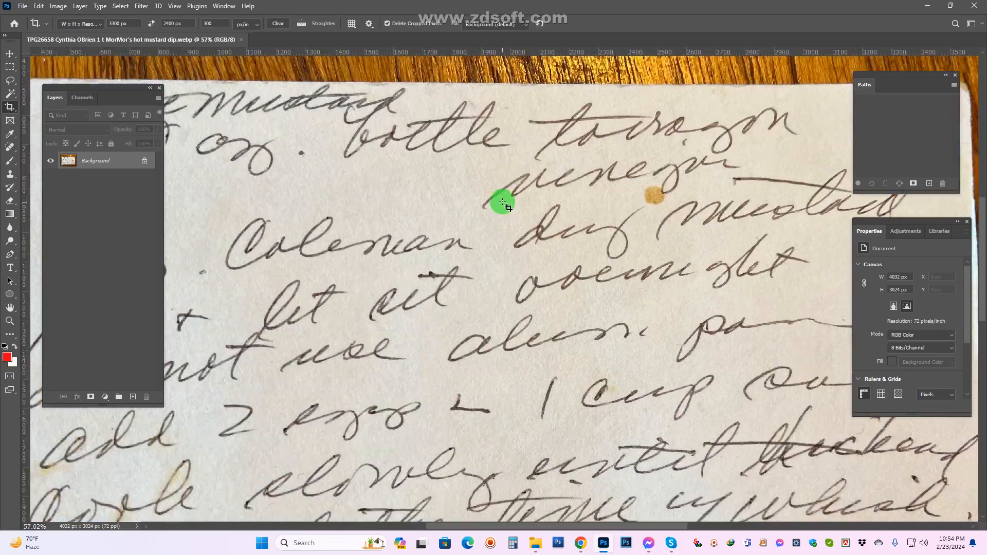
Duplicate the recipe card photo's Background layer
{"action": "scroll", "coordinate": [571, 179], "scroll_direction": "down", "scroll_amount": 3}
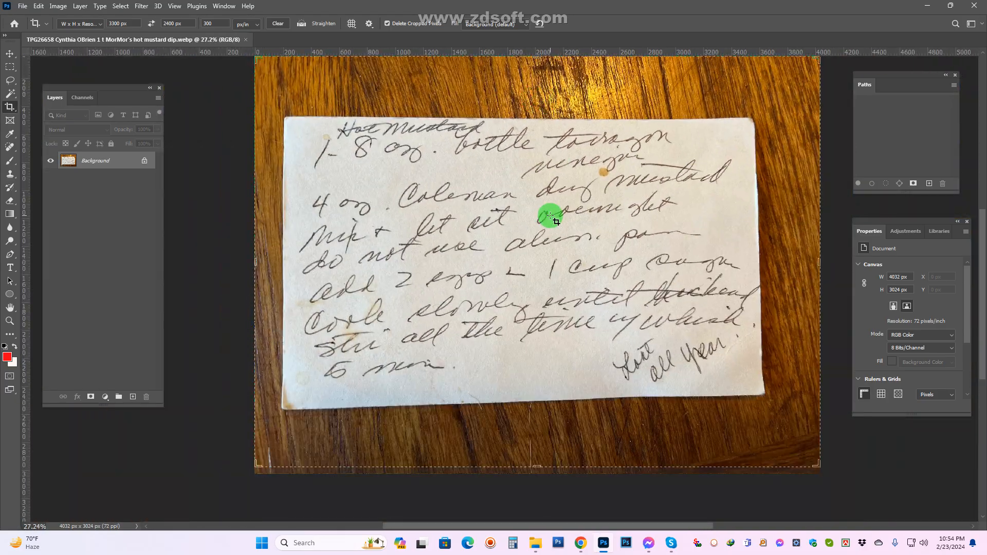
{"action": "scroll", "coordinate": [553, 219], "scroll_direction": "down", "scroll_amount": 3}
{"action": "scroll", "coordinate": [456, 194], "scroll_direction": "up", "scroll_amount": 1}
{"action": "left_click_drag", "start_coordinate": [526, 173], "coordinate": [513, 175]}
{"action": "key", "text": "ctrl+j"}
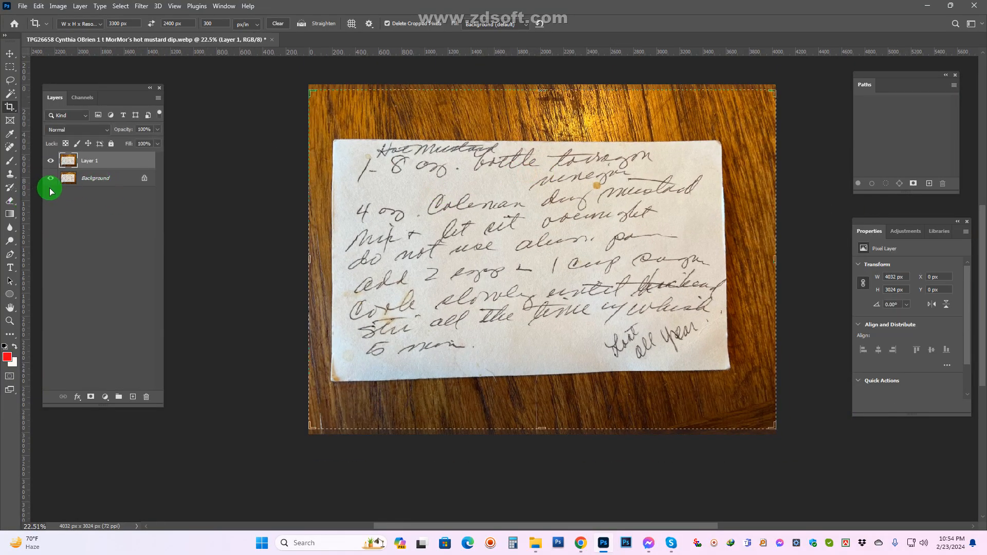
Add a Hue/Saturation adjustment layer above the duplicated photo and set its Saturation to -100
{"action": "left_click", "coordinate": [10, 53]}
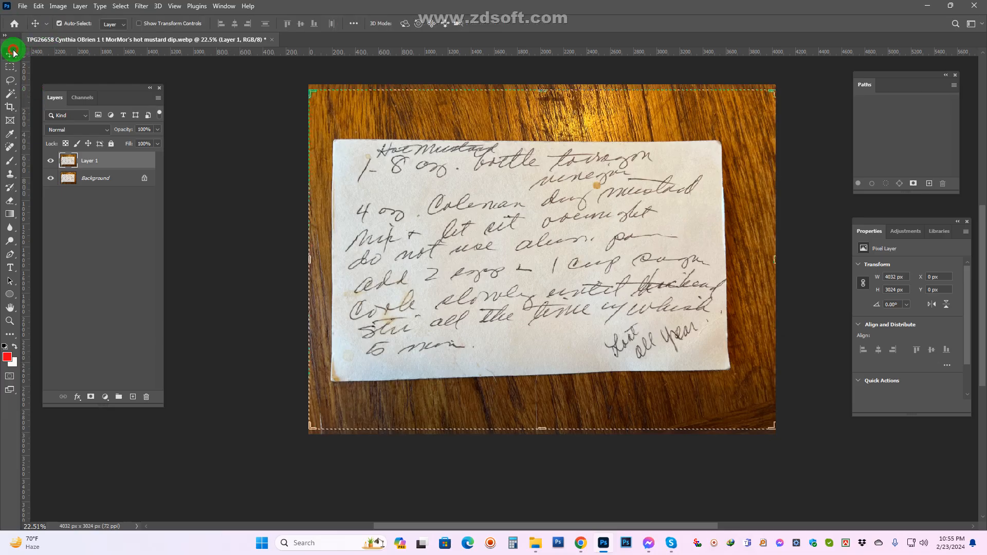
{"action": "left_click", "coordinate": [105, 397]}
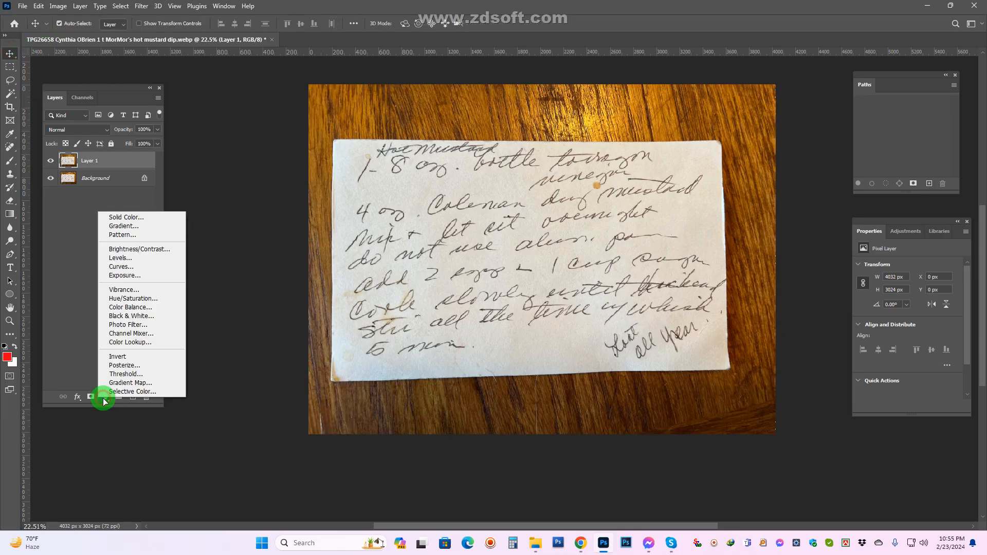
{"action": "left_click", "coordinate": [135, 303]}
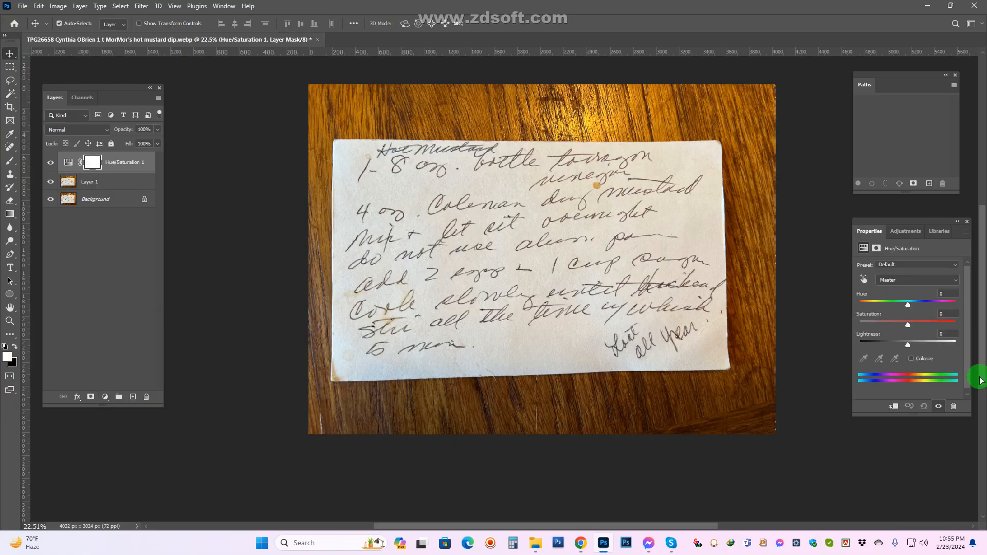
{"action": "left_click_drag", "start_coordinate": [911, 327], "coordinate": [733, 323]}
{"action": "scroll", "coordinate": [508, 213], "scroll_direction": "up", "scroll_amount": 4}
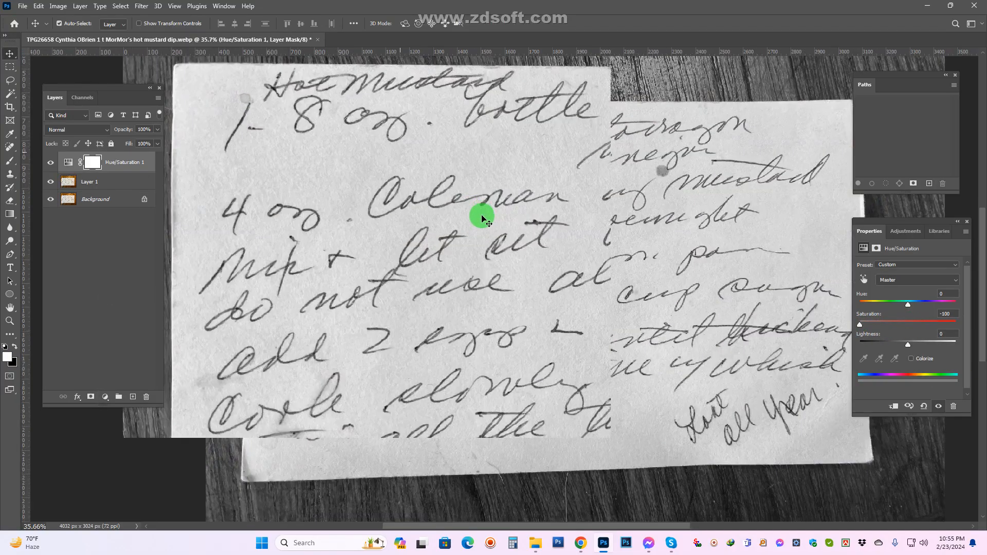
{"action": "scroll", "coordinate": [552, 213], "scroll_direction": "down", "scroll_amount": 2}
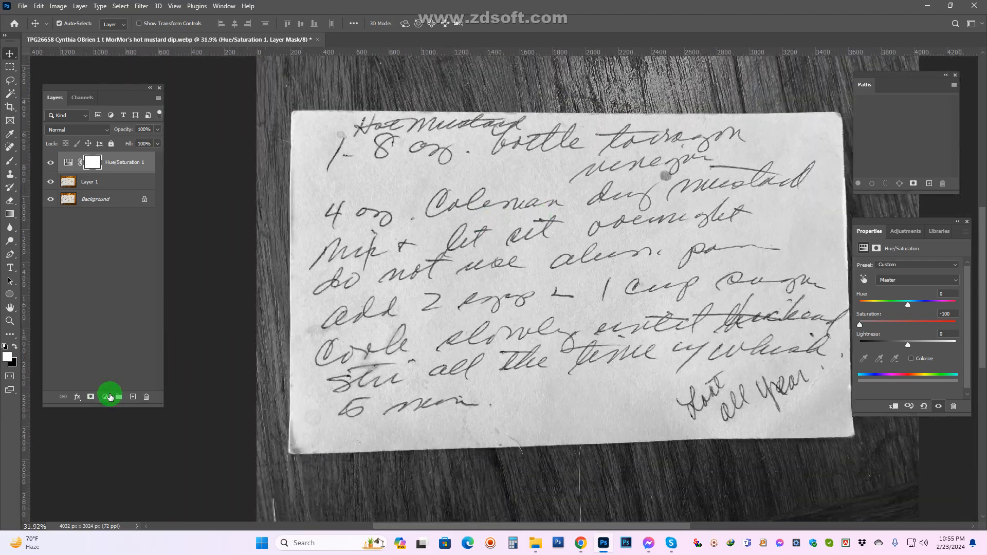
Add a Curves adjustment layer and move its white point to input 199, output 255 to whiten the card
{"action": "left_click", "coordinate": [104, 399]}
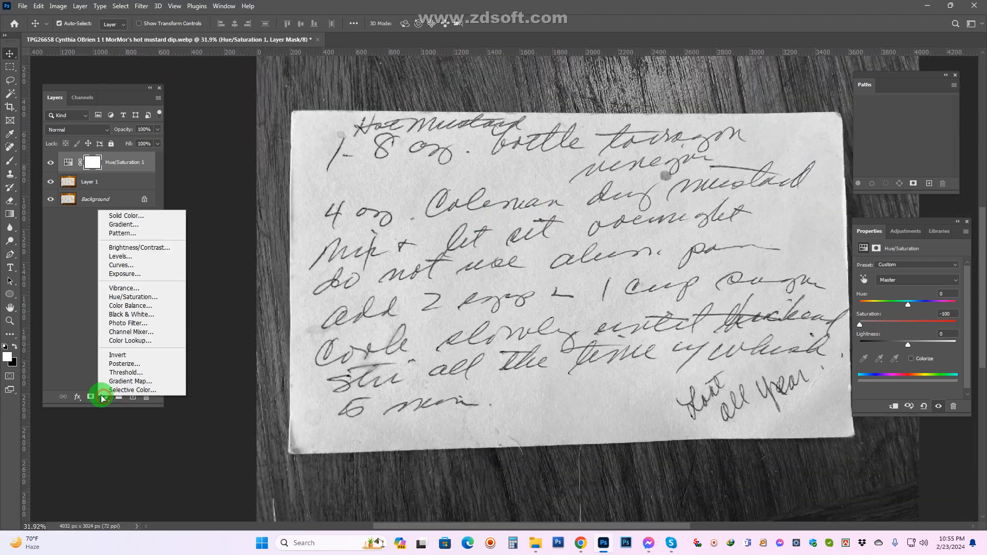
{"action": "left_click", "coordinate": [131, 265]}
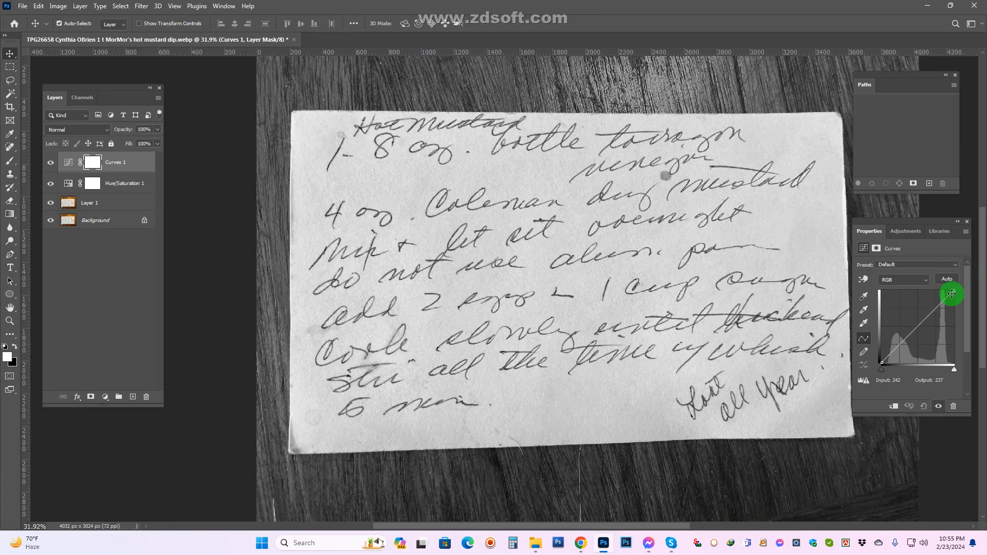
{"action": "left_click_drag", "start_coordinate": [953, 291], "coordinate": [936, 288]}
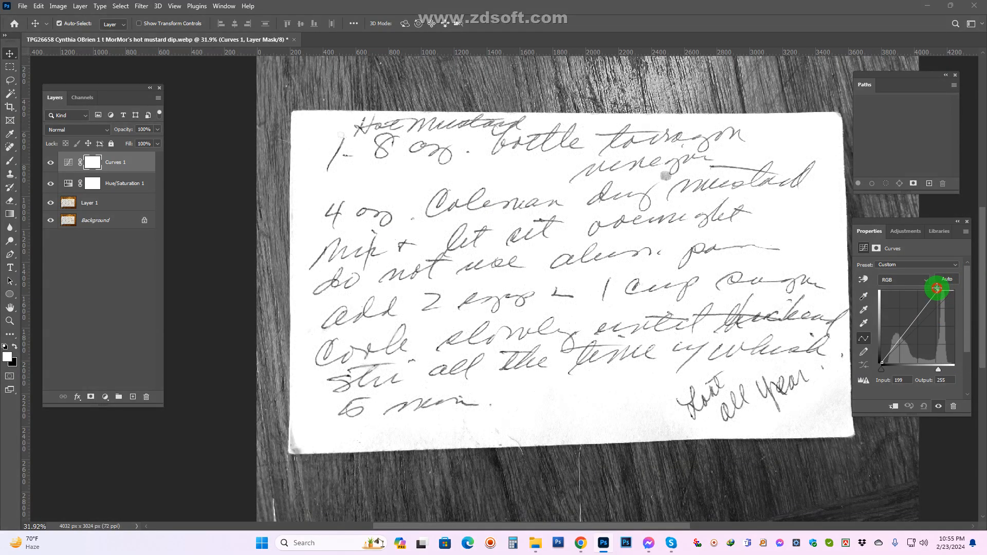
{"action": "scroll", "coordinate": [608, 307], "scroll_direction": "down", "scroll_amount": 2}
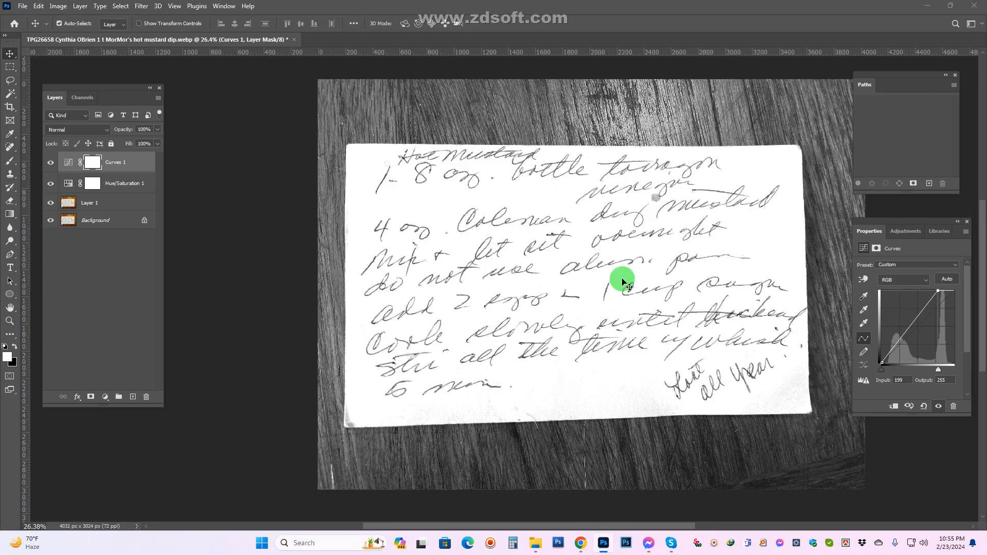
{"action": "left_click_drag", "start_coordinate": [658, 246], "coordinate": [578, 245]}
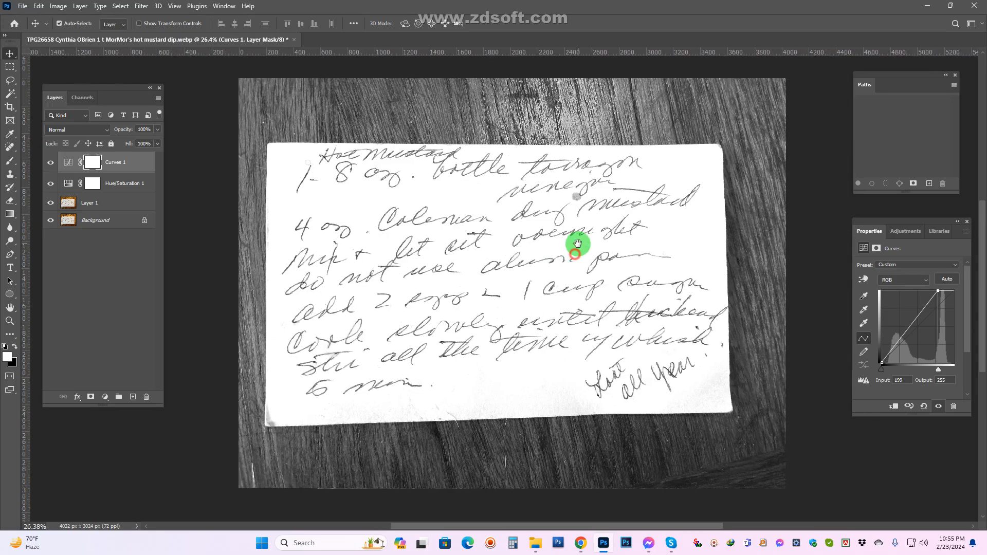
Stamp the visible result into a new top layer and hide all the layers beneath it
{"action": "left_click", "coordinate": [97, 205]}
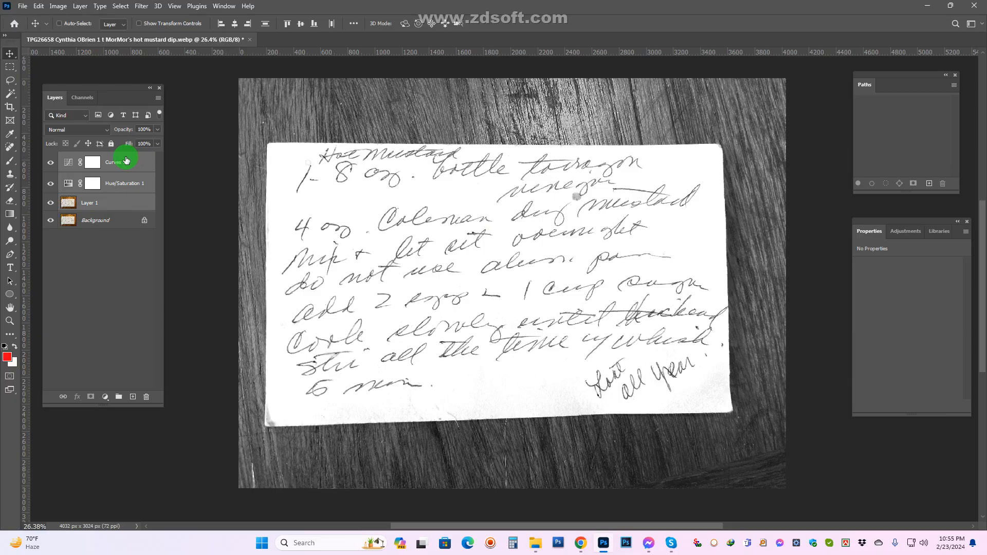
{"action": "left_click", "coordinate": [126, 162]}
{"action": "key", "text": "ctrl+shift+alt+e"}
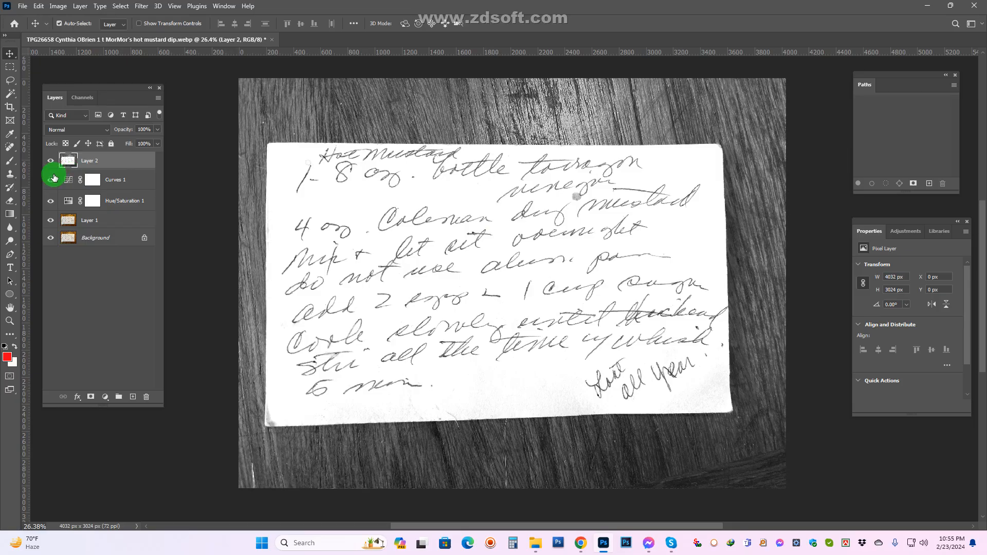
{"action": "left_click_drag", "start_coordinate": [51, 179], "coordinate": [49, 219]}
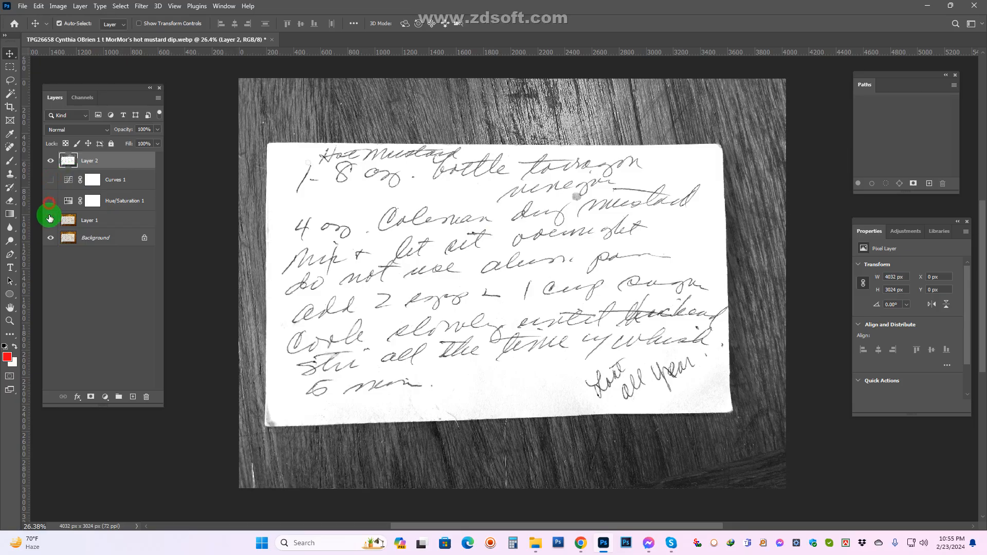
{"action": "left_click", "coordinate": [50, 163]}
{"action": "left_click", "coordinate": [51, 162]}
{"action": "scroll", "coordinate": [723, 252], "scroll_direction": "down", "scroll_amount": 1}
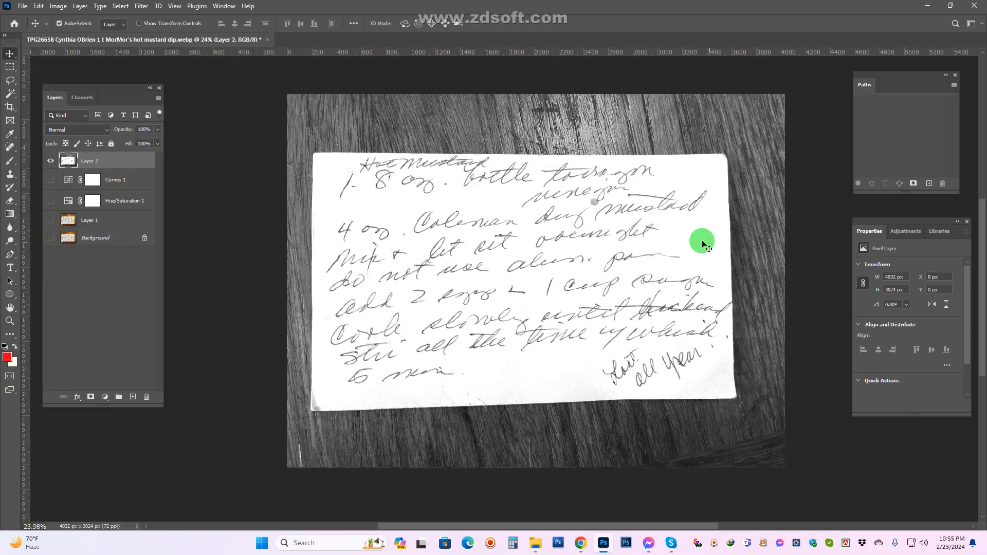
Start a Pen tool path at the card's upper-left corner and trace along its top edge to the upper-right corner
{"action": "left_click_drag", "start_coordinate": [364, 162], "coordinate": [369, 198]}
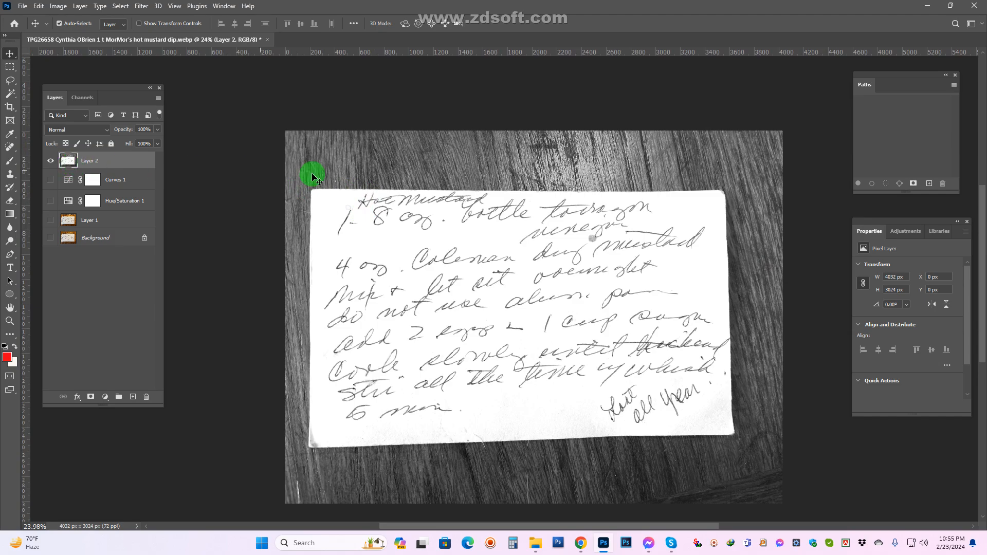
{"action": "key", "text": "p"}
{"action": "scroll", "coordinate": [326, 194], "scroll_direction": "up", "scroll_amount": 2}
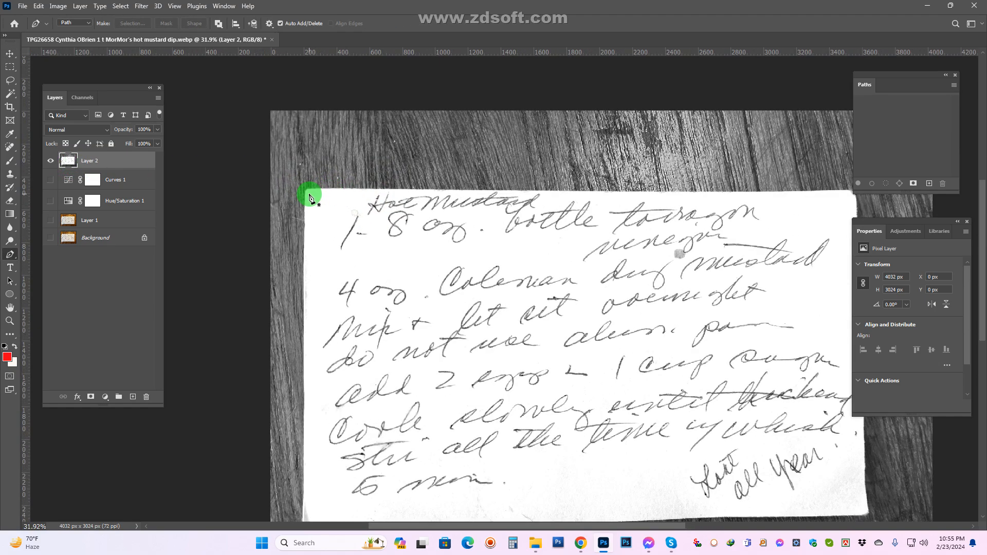
{"action": "left_click", "coordinate": [309, 194]}
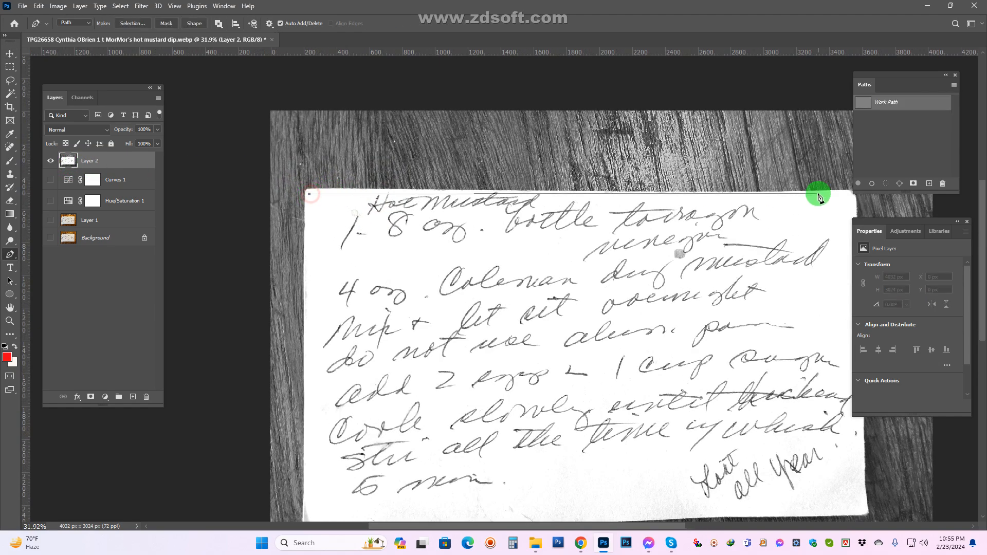
{"action": "left_click", "coordinate": [443, 194]}
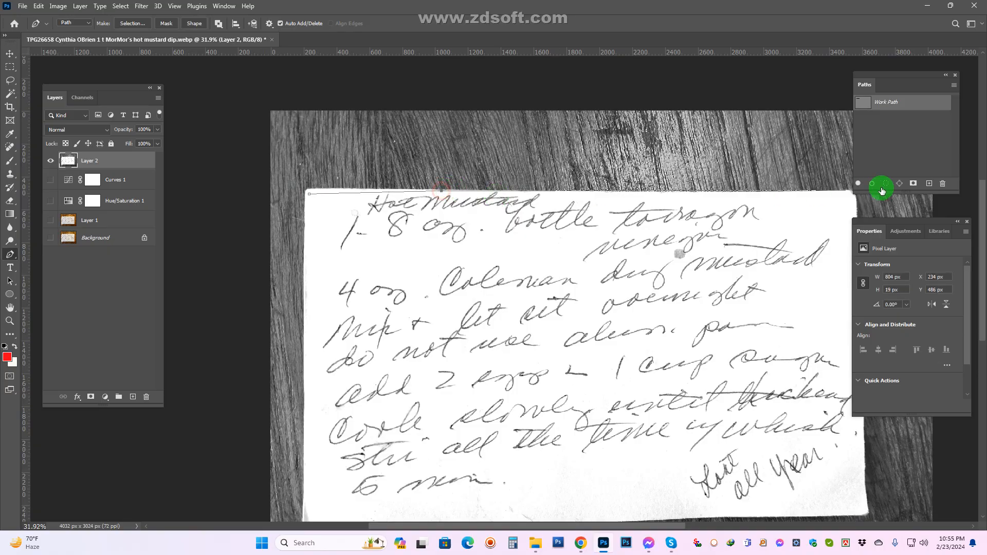
{"action": "left_click", "coordinate": [846, 191]}
Continue the path down the card's right edge, passing outside the handwriting
{"action": "left_click_drag", "start_coordinate": [801, 282], "coordinate": [358, 199]}
{"action": "left_click", "coordinate": [406, 291]}
{"action": "scroll", "coordinate": [391, 257], "scroll_direction": "up", "scroll_amount": 5}
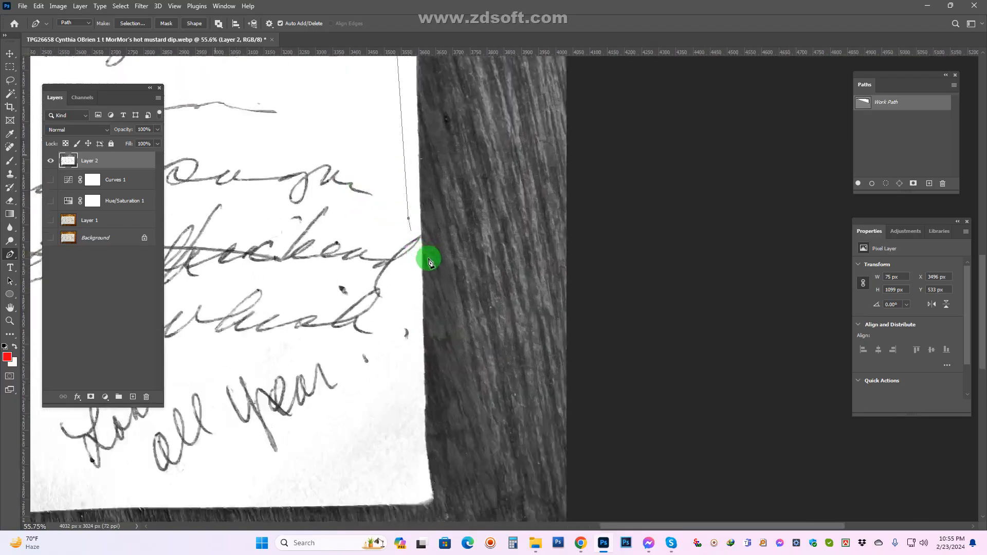
{"action": "left_click_drag", "start_coordinate": [404, 371], "coordinate": [524, 3]}
{"action": "left_click_drag", "start_coordinate": [516, 124], "coordinate": [533, 280]}
{"action": "left_click", "coordinate": [525, 203]}
{"action": "left_click_drag", "start_coordinate": [337, 386], "coordinate": [533, 220]}
Trace the path along the card's bottom and left edges and close it at the starting anchor
{"action": "scroll", "coordinate": [508, 223], "scroll_direction": "down", "scroll_amount": 5}
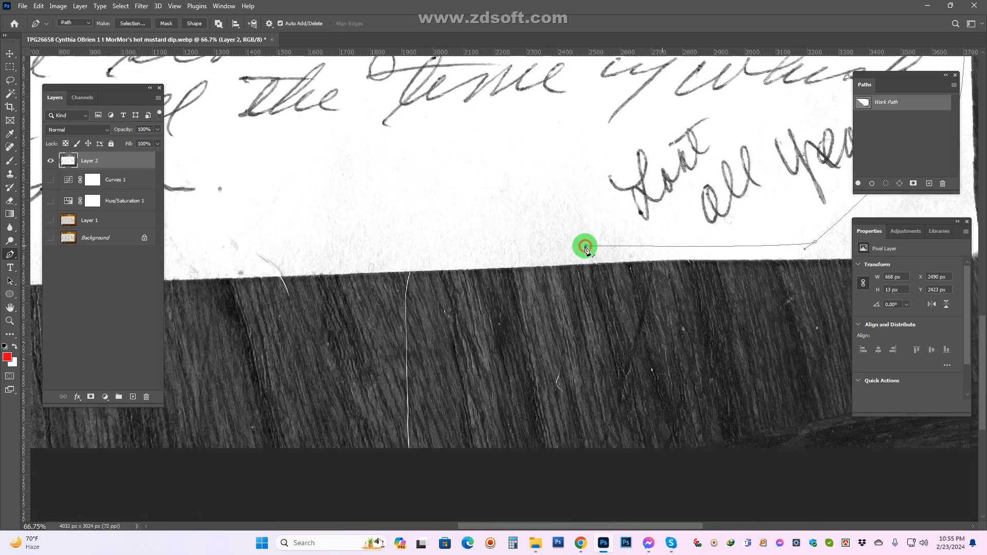
{"action": "left_click", "coordinate": [566, 236]}
{"action": "scroll", "coordinate": [527, 174], "scroll_direction": "down", "scroll_amount": 2}
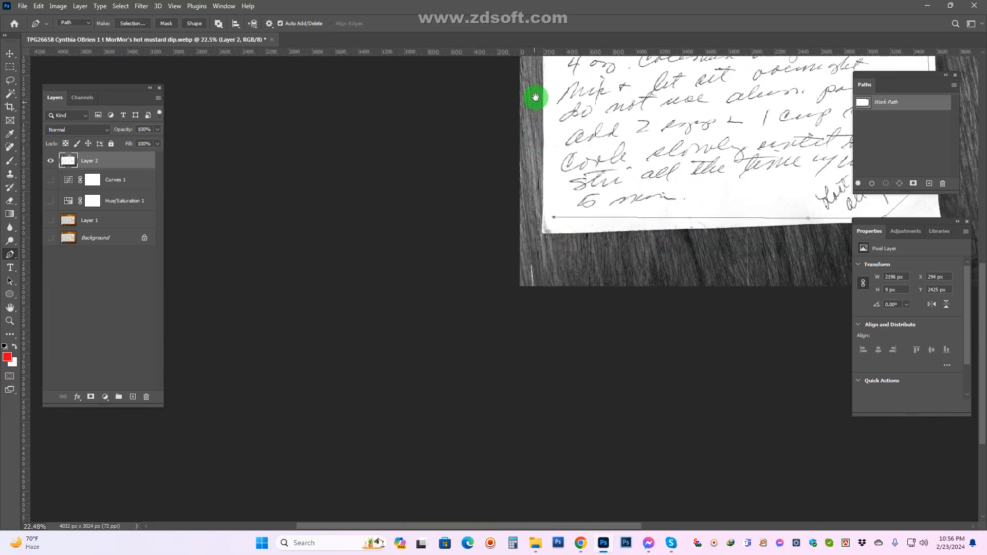
{"action": "left_click_drag", "start_coordinate": [533, 103], "coordinate": [532, 240]}
{"action": "left_click", "coordinate": [545, 197]}
{"action": "left_click_drag", "start_coordinate": [560, 120], "coordinate": [552, 184]}
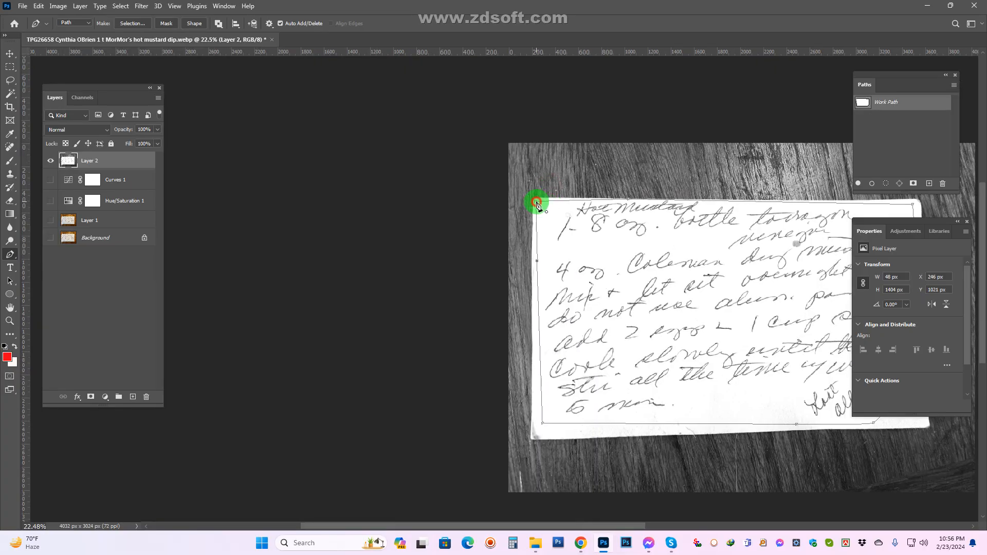
{"action": "left_click", "coordinate": [537, 202]}
Load the card path as a selection, invert it, and delete the wood background from the merged layer
{"action": "scroll", "coordinate": [536, 202], "scroll_direction": "down", "scroll_amount": 4}
{"action": "left_click_drag", "start_coordinate": [649, 200], "coordinate": [532, 204]}
{"action": "scroll", "coordinate": [585, 216], "scroll_direction": "up", "scroll_amount": 3}
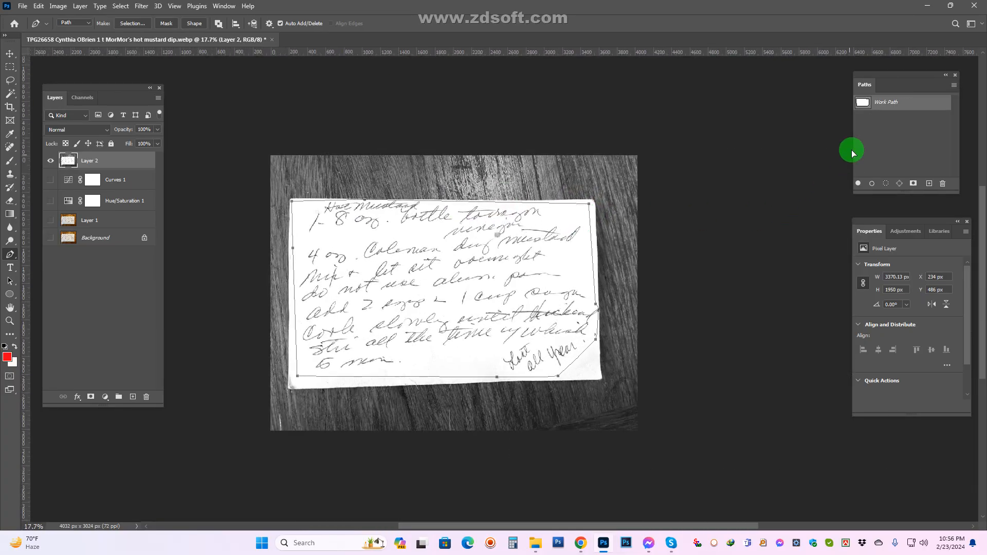
{"action": "left_click", "coordinate": [862, 109], "text": "ctrl"}
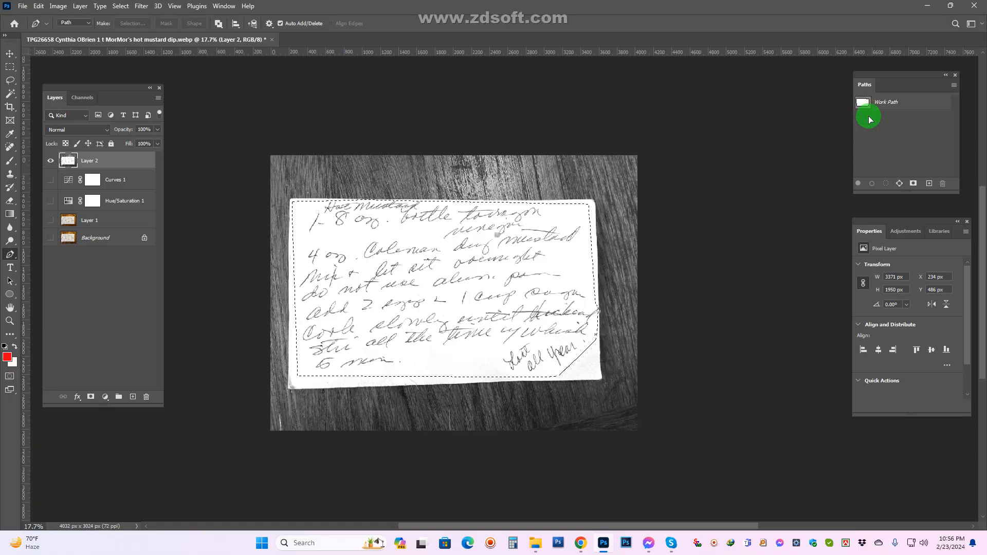
{"action": "key", "text": "ctrl+shift+i"}
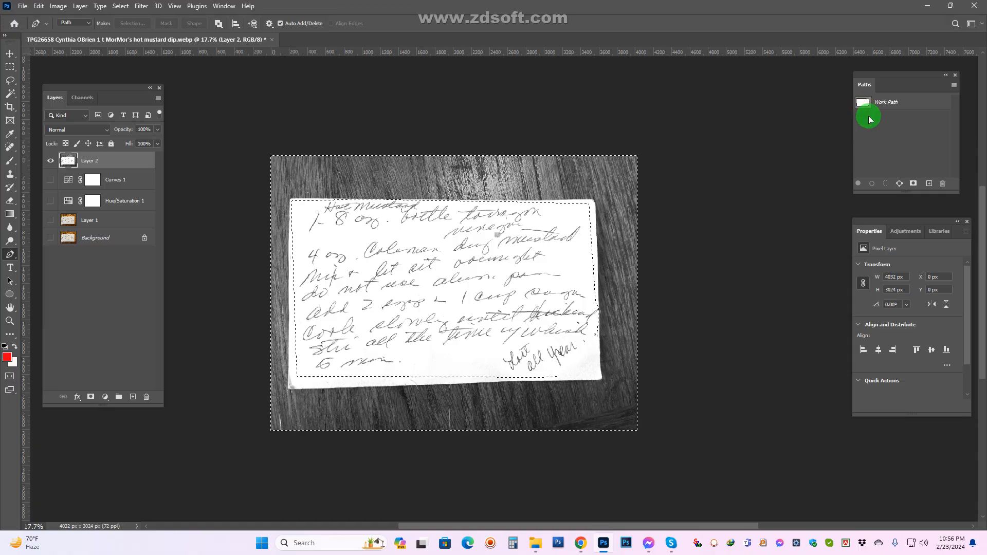
{"action": "key", "text": "Delete"}
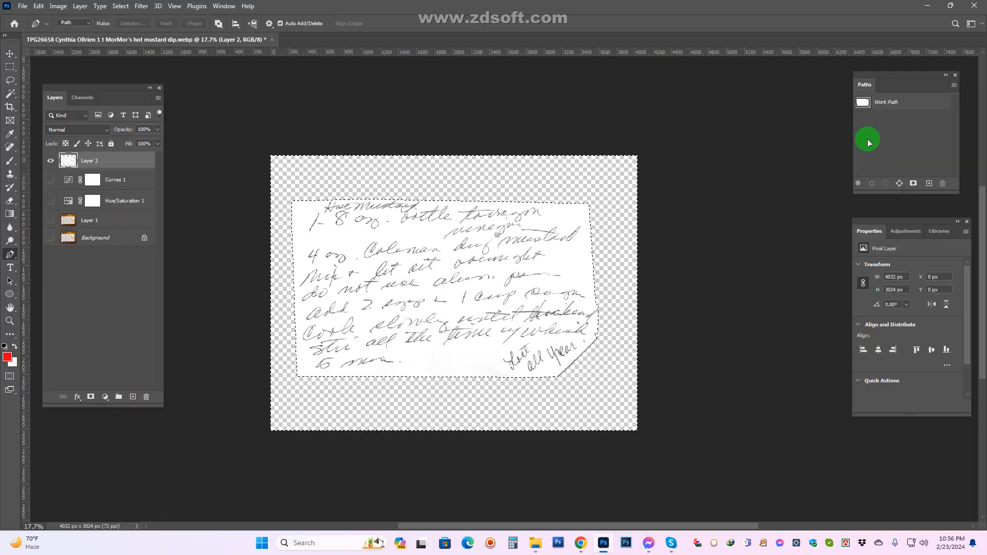
Hide the merged layer's white paper by setting its Blend If Gray white slider for Current Layer to 233
{"action": "scroll", "coordinate": [432, 265], "scroll_direction": "up", "scroll_amount": 3}
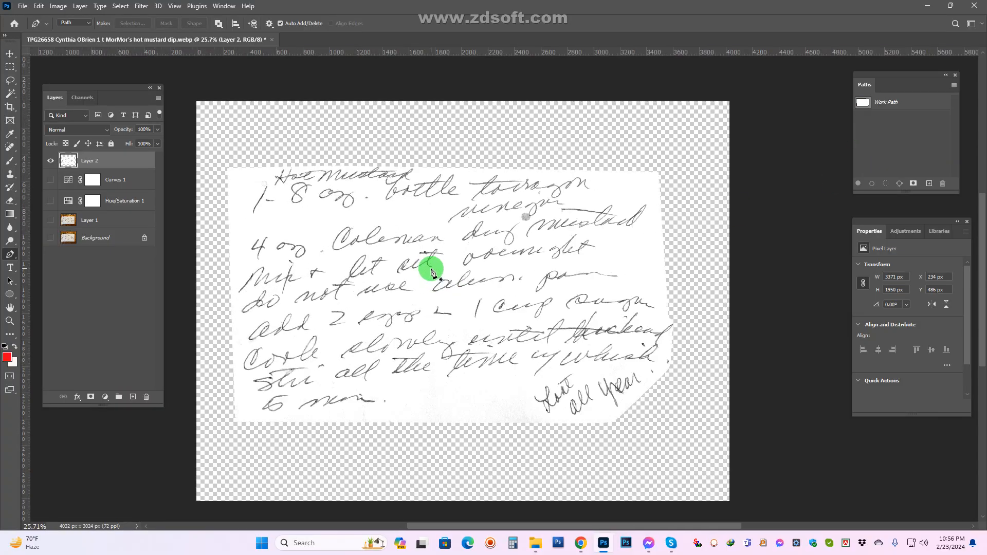
{"action": "double_click", "coordinate": [141, 162]}
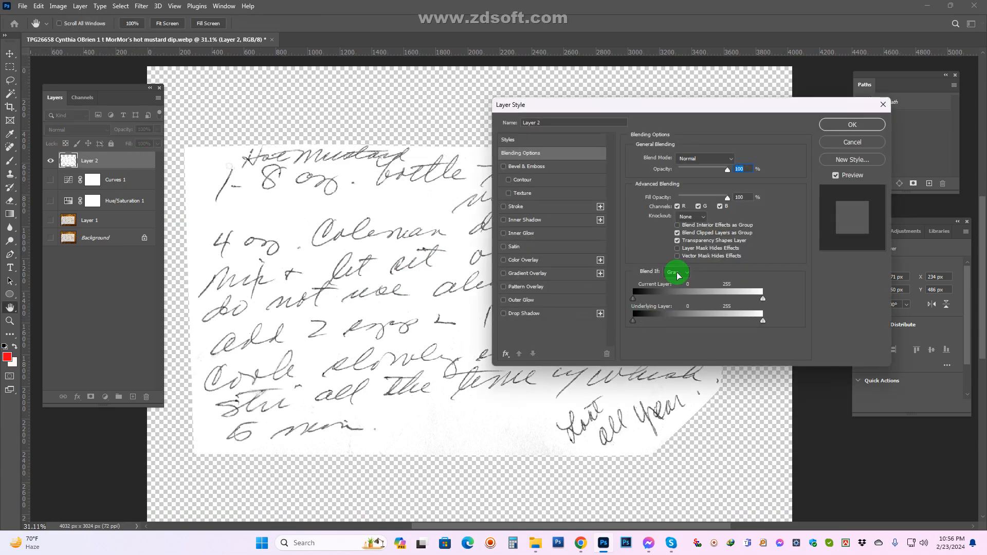
{"action": "left_click_drag", "start_coordinate": [719, 112], "coordinate": [769, 64]}
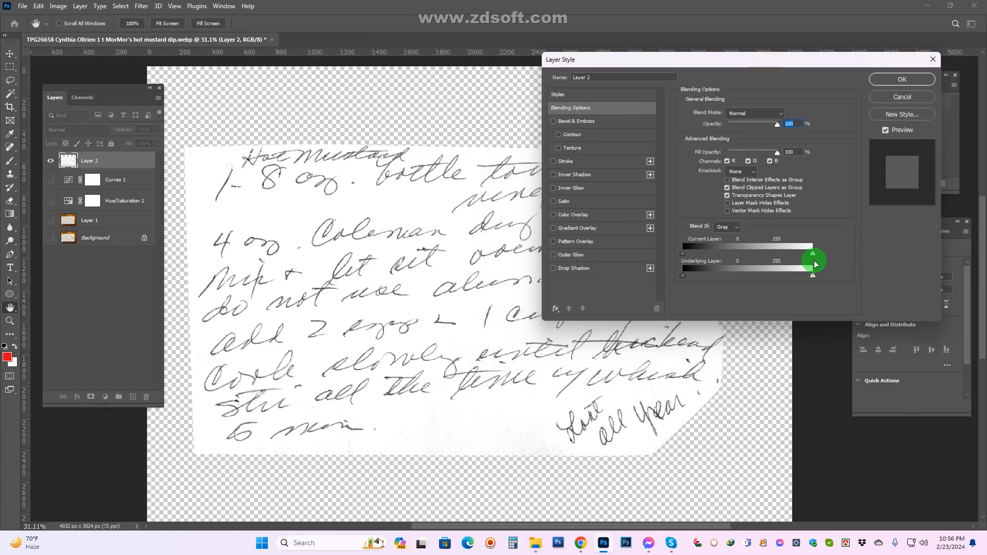
{"action": "left_click_drag", "start_coordinate": [813, 254], "coordinate": [810, 253]}
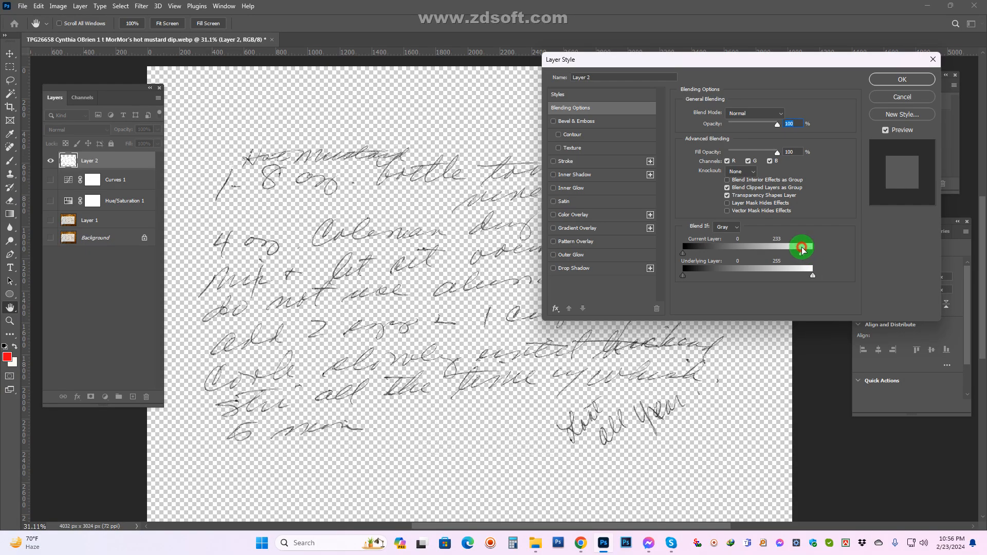
{"action": "left_click", "coordinate": [899, 80]}
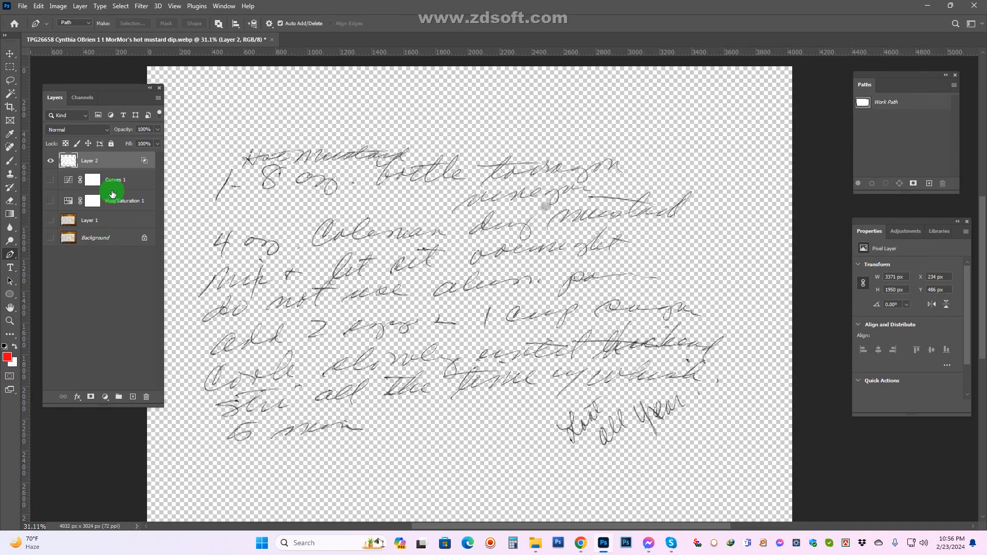
Add a white (ffffff) Solid Color fill layer directly beneath Layer 2, above the Curves layer
{"action": "left_click", "coordinate": [111, 181]}
{"action": "left_click", "coordinate": [105, 397]}
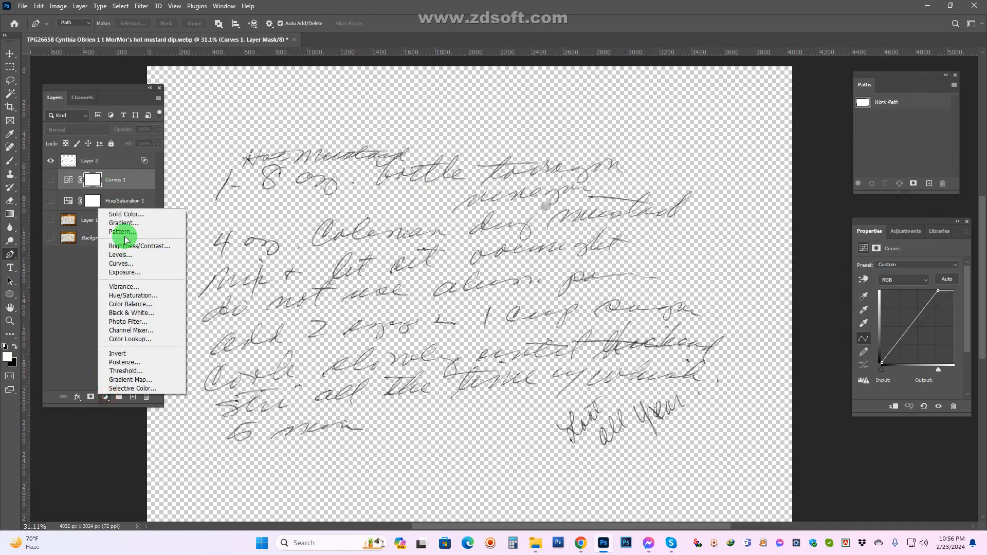
{"action": "left_click", "coordinate": [123, 214]}
{"action": "left_click_drag", "start_coordinate": [595, 149], "coordinate": [545, 84]}
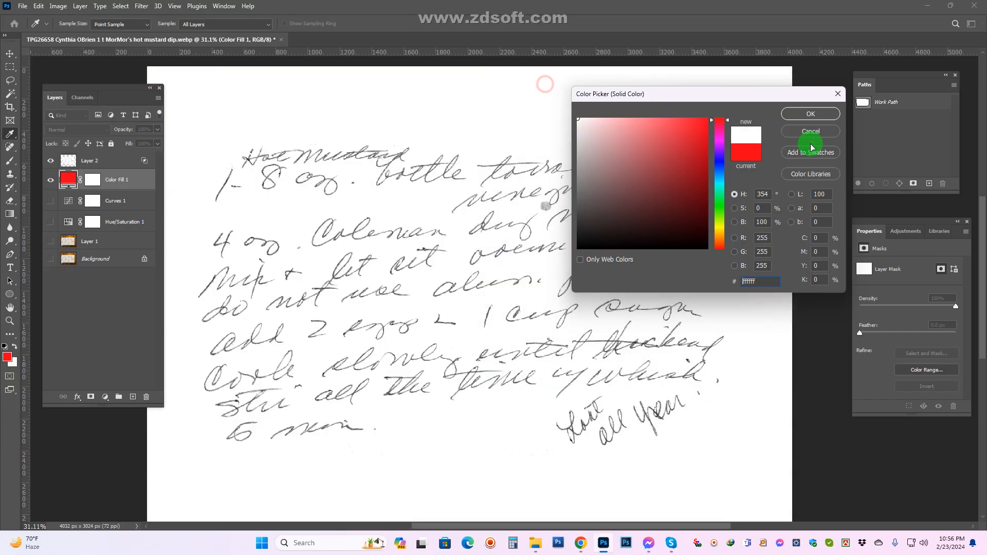
{"action": "left_click", "coordinate": [811, 114]}
Recolor the fill layer beneath the handwriting to a muted reddish brown (805959) so stray pixels stand out
{"action": "scroll", "coordinate": [374, 237], "scroll_direction": "up", "scroll_amount": 5}
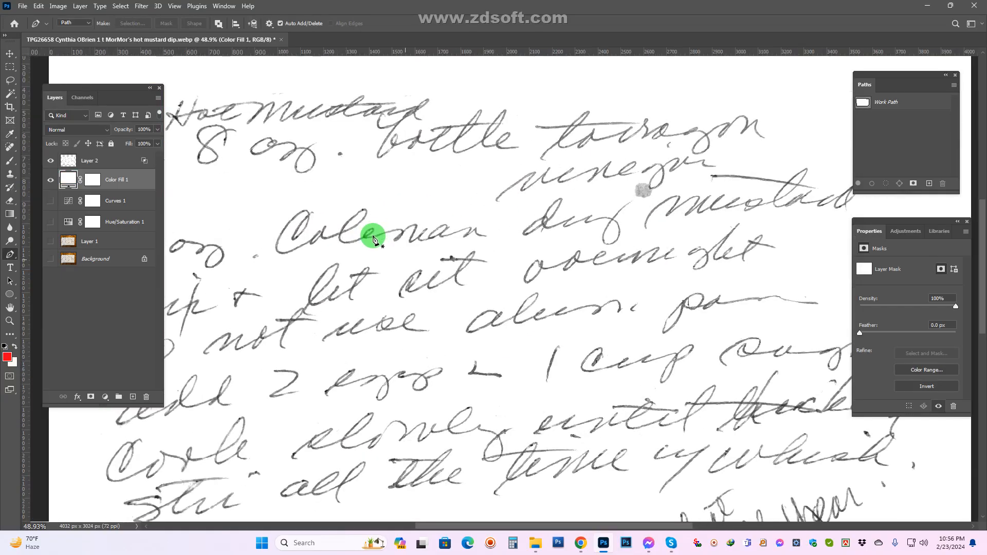
{"action": "scroll", "coordinate": [374, 236], "scroll_direction": "down", "scroll_amount": 3}
{"action": "double_click", "coordinate": [68, 179]}
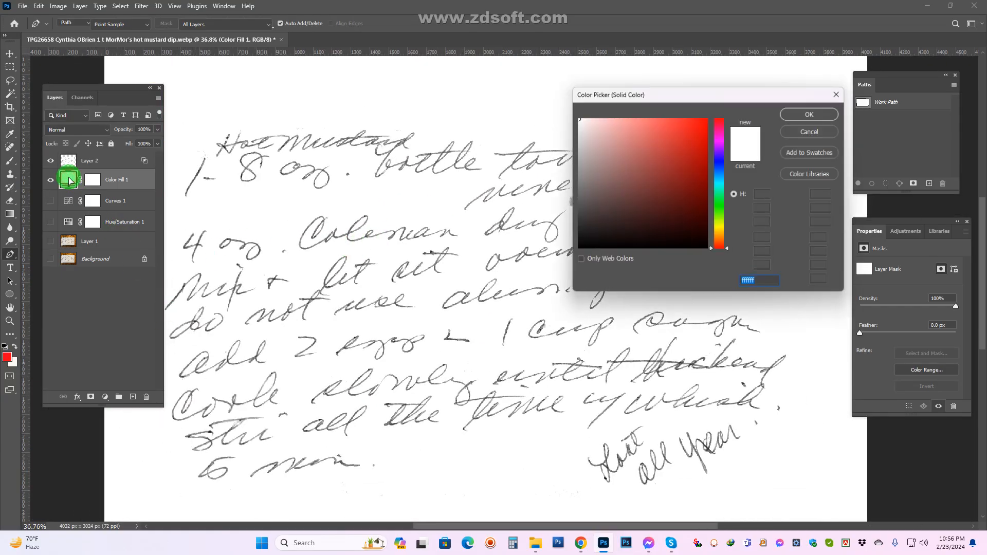
{"action": "left_click", "coordinate": [618, 184]}
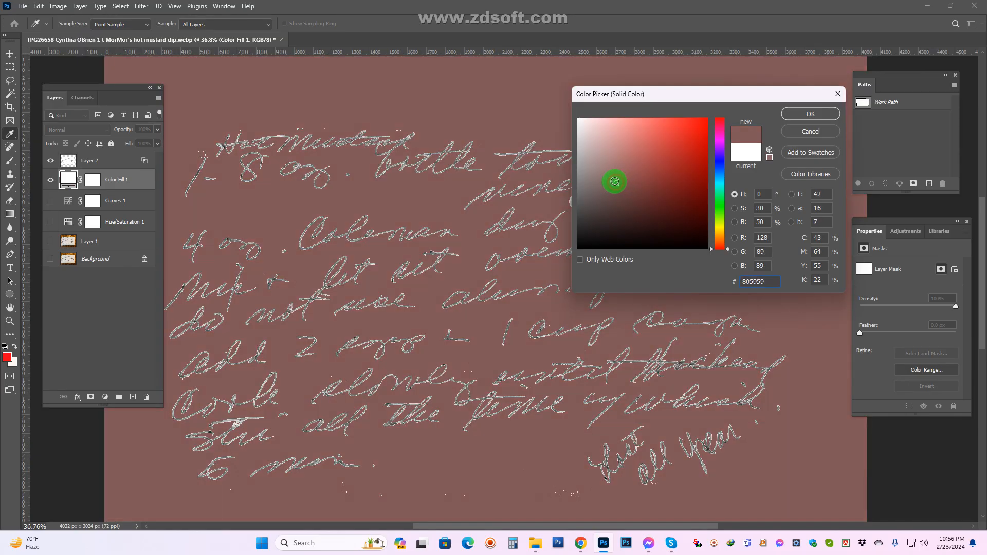
{"action": "key", "text": "Return"}
Set up the Eraser on Layer 2 with a 40 px brush at 100% hardness near the gray smudge under "vinegar"
{"action": "left_click_drag", "start_coordinate": [550, 204], "coordinate": [606, 206]}
{"action": "left_click_drag", "start_coordinate": [608, 200], "coordinate": [582, 243]}
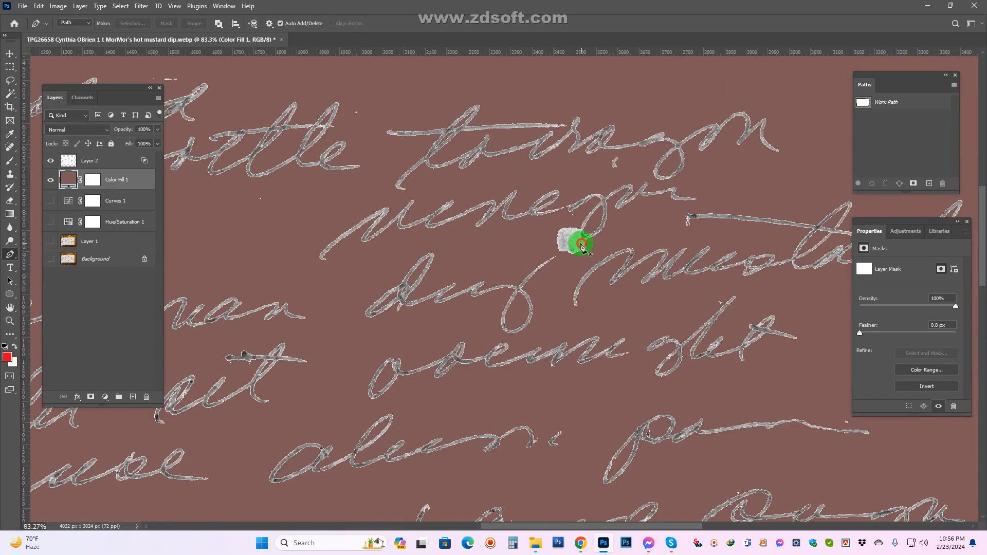
{"action": "scroll", "coordinate": [582, 243], "scroll_direction": "up", "scroll_amount": 5}
{"action": "key", "text": "e"}
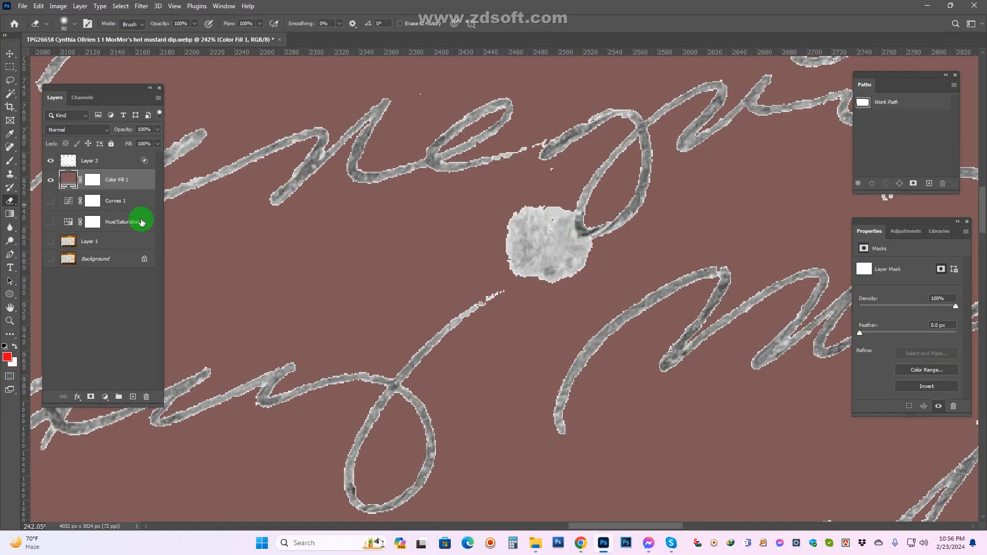
{"action": "left_click", "coordinate": [86, 161]}
{"action": "left_click_drag", "start_coordinate": [584, 254], "coordinate": [527, 247]}
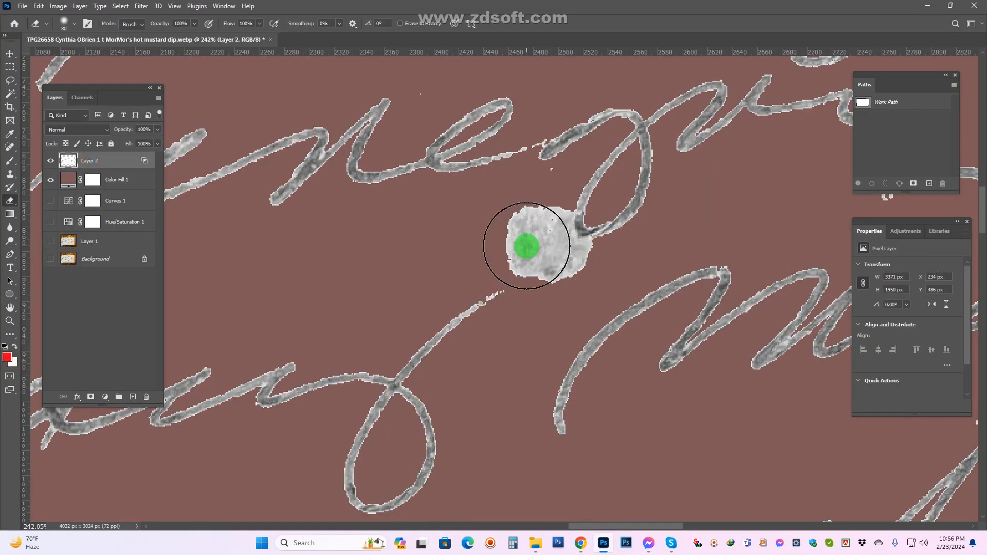
{"action": "key", "text": "bracketleft"}
{"action": "key", "text": "bracketleft"}
{"action": "left_click", "coordinate": [115, 90]}
{"action": "left_click", "coordinate": [72, 25]}
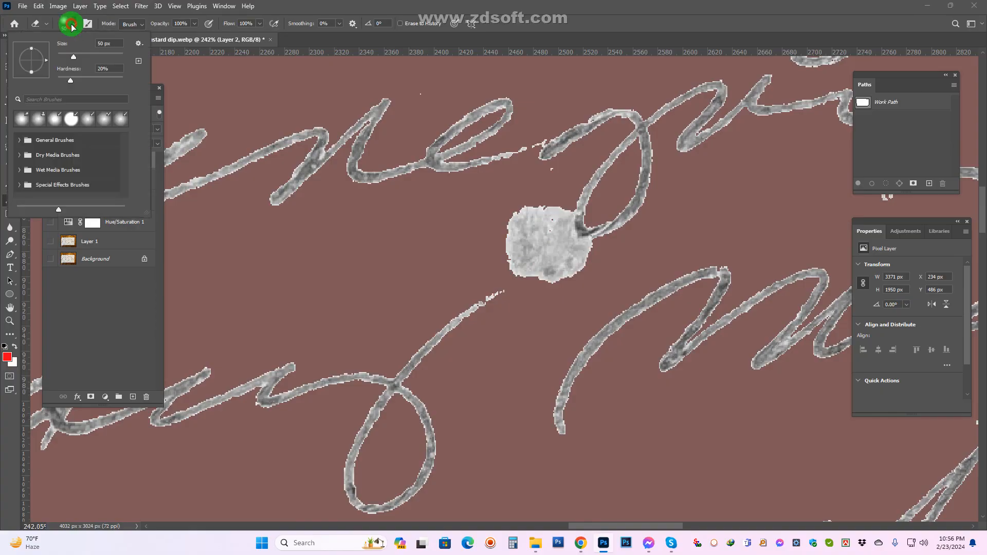
{"action": "left_click_drag", "start_coordinate": [325, 79], "coordinate": [326, 81]}
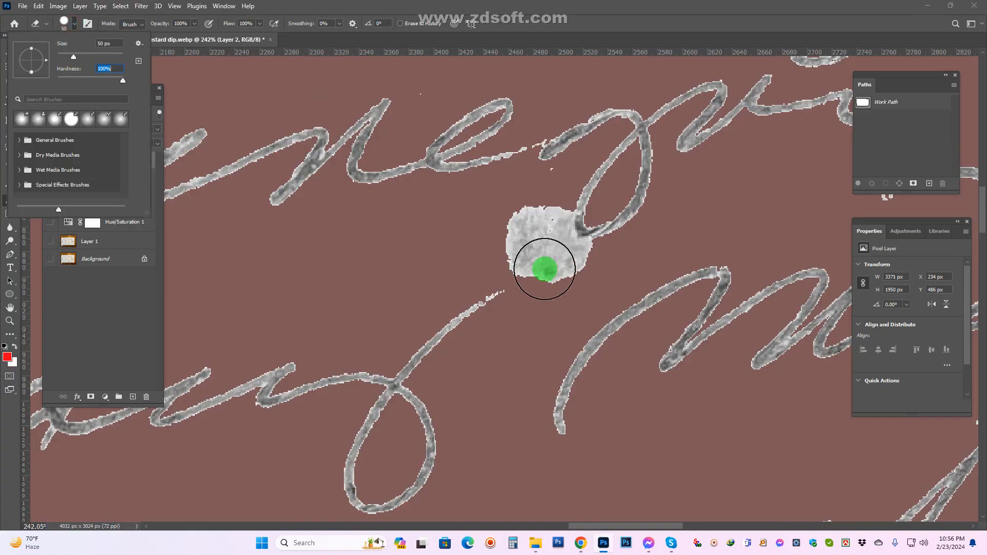
{"action": "left_click", "coordinate": [556, 16]}
{"action": "key", "text": "bracketleft"}
Erase the gray smudge between "vinegar" and "dry mustard" on Layer 2, working around the pen strokes
{"action": "scroll", "coordinate": [552, 222], "scroll_direction": "up", "scroll_amount": 2}
{"action": "mouse_move", "coordinate": [549, 211]}
{"action": "left_mouse_down"}
{"action": "mouse_move", "coordinate": [572, 269]}
{"action": "mouse_move", "coordinate": [611, 275]}
{"action": "mouse_move", "coordinate": [573, 293]}
{"action": "mouse_move", "coordinate": [514, 259]}
{"action": "mouse_move", "coordinate": [512, 213]}
{"action": "mouse_move", "coordinate": [495, 260]}
{"action": "mouse_move", "coordinate": [536, 176]}
{"action": "mouse_move", "coordinate": [489, 199]}
{"action": "mouse_move", "coordinate": [406, 193]}
{"action": "mouse_move", "coordinate": [560, 311]}
{"action": "left_mouse_up"}
{"action": "scroll", "coordinate": [567, 268], "scroll_direction": "up", "scroll_amount": 2}
{"action": "left_click", "coordinate": [606, 243]}
{"action": "scroll", "coordinate": [606, 243], "scroll_direction": "down", "scroll_amount": 2}
Erase the stray specks around the upper lines, including the marks above the end of "Hot Mustard"
{"action": "left_click_drag", "start_coordinate": [432, 263], "coordinate": [542, 419]}
{"action": "scroll", "coordinate": [426, 265], "scroll_direction": "up", "scroll_amount": 2}
{"action": "left_click", "coordinate": [410, 268]}
{"action": "scroll", "coordinate": [474, 258], "scroll_direction": "down", "scroll_amount": 3}
{"action": "mouse_move", "coordinate": [456, 245]}
{"action": "left_mouse_down"}
{"action": "mouse_move", "coordinate": [414, 302]}
{"action": "mouse_move", "coordinate": [468, 338]}
{"action": "mouse_move", "coordinate": [369, 382]}
{"action": "left_mouse_up"}
{"action": "scroll", "coordinate": [368, 388], "scroll_direction": "down", "scroll_amount": 3}
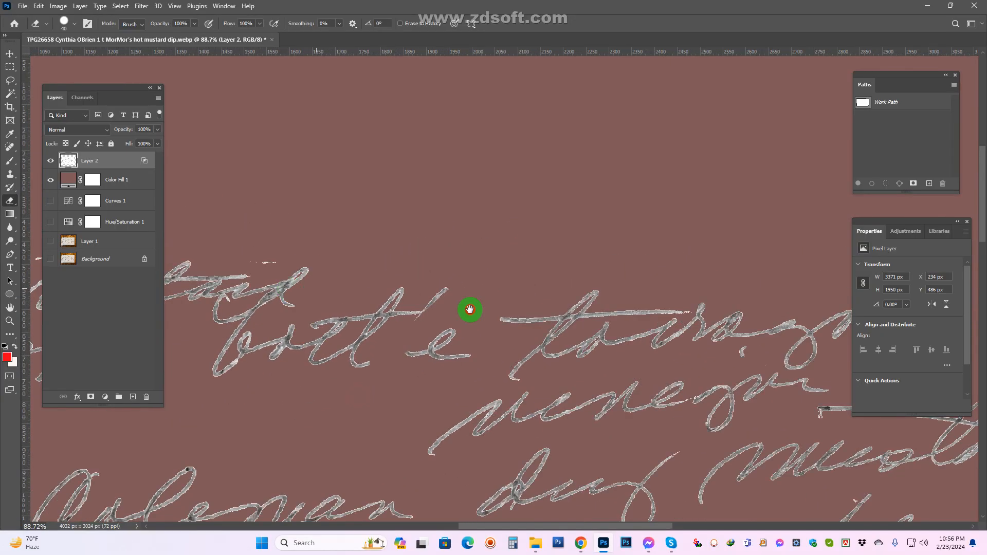
{"action": "left_click_drag", "start_coordinate": [275, 287], "coordinate": [724, 320]}
{"action": "scroll", "coordinate": [535, 302], "scroll_direction": "up", "scroll_amount": 2}
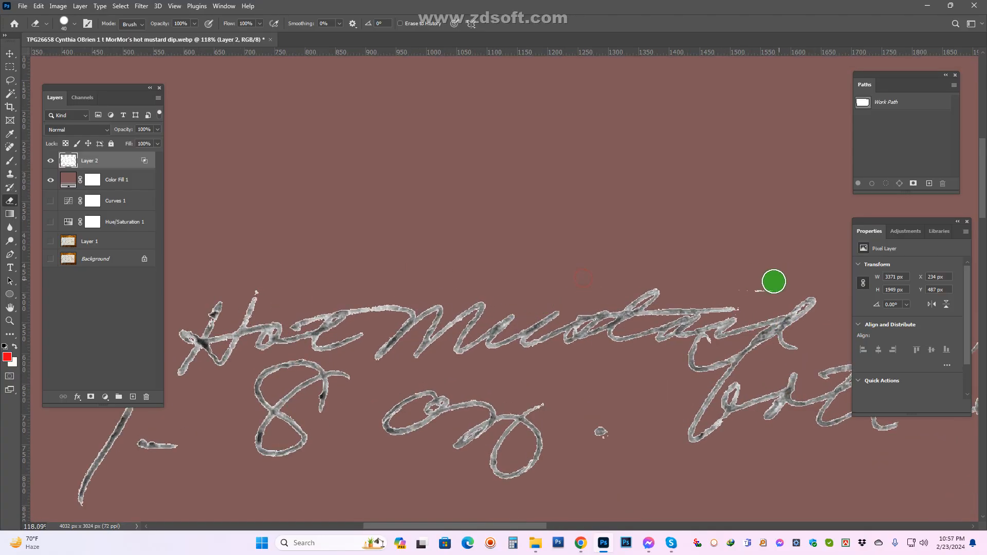
{"action": "left_click_drag", "start_coordinate": [768, 287], "coordinate": [751, 282]}
{"action": "scroll", "coordinate": [727, 278], "scroll_direction": "down", "scroll_amount": 4}
Erase the stray specks between the middle lines, around "do not use", "add 2 eggs" and "slowly"
{"action": "left_click_drag", "start_coordinate": [458, 381], "coordinate": [443, 238]}
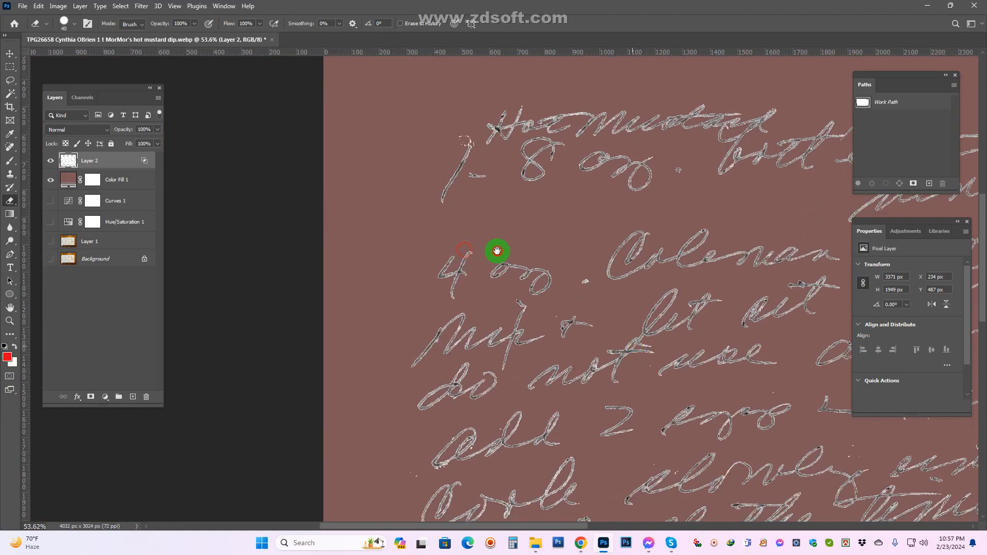
{"action": "left_click_drag", "start_coordinate": [638, 373], "coordinate": [431, 210]}
{"action": "scroll", "coordinate": [431, 210], "scroll_direction": "up", "scroll_amount": 4}
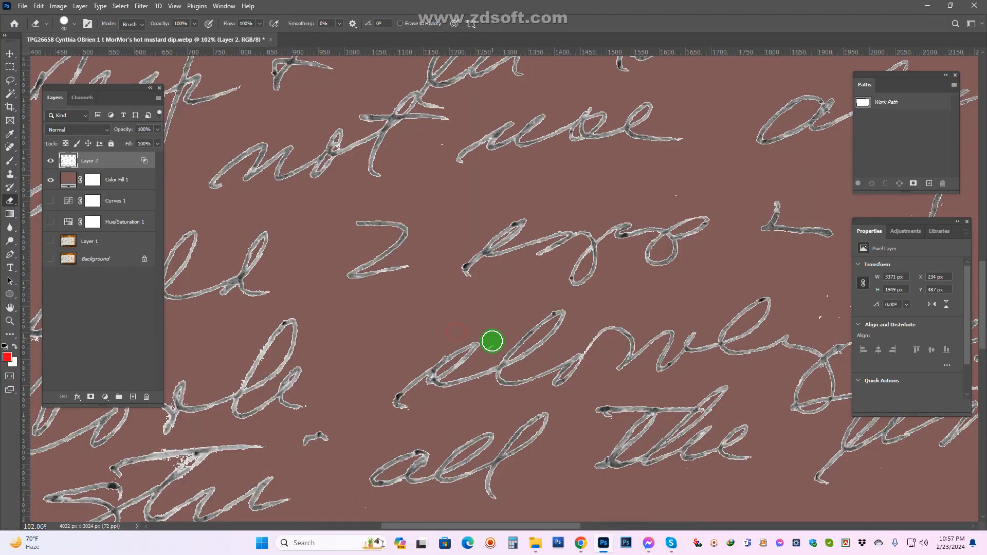
{"action": "scroll", "coordinate": [493, 337], "scroll_direction": "down", "scroll_amount": 3}
{"action": "left_click_drag", "start_coordinate": [578, 257], "coordinate": [547, 324]}
{"action": "scroll", "coordinate": [473, 262], "scroll_direction": "up", "scroll_amount": 4}
{"action": "left_click_drag", "start_coordinate": [314, 155], "coordinate": [441, 291]}
{"action": "scroll", "coordinate": [586, 221], "scroll_direction": "down", "scroll_amount": 3}
{"action": "left_click_drag", "start_coordinate": [620, 313], "coordinate": [395, 212]}
{"action": "scroll", "coordinate": [522, 265], "scroll_direction": "up", "scroll_amount": 3}
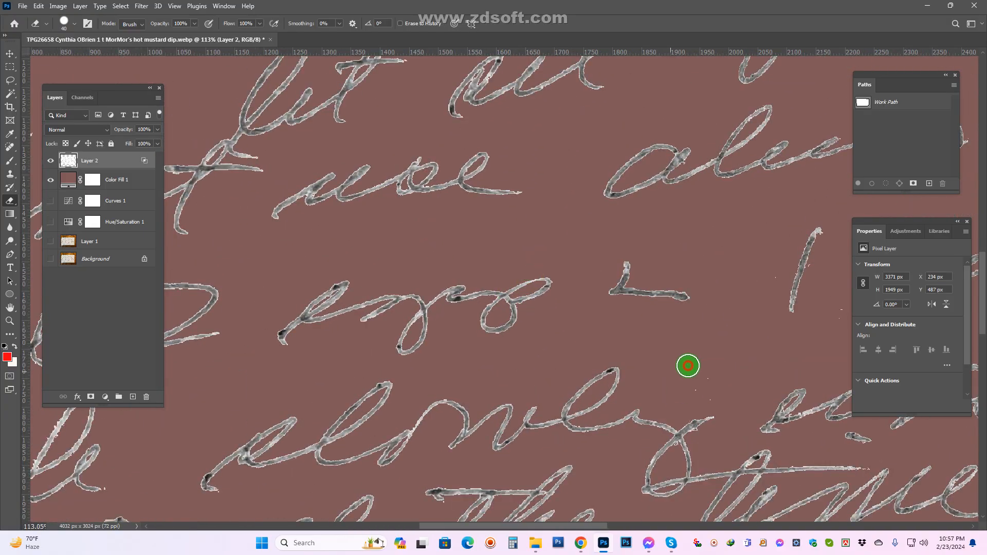
Erase the stray specks around "1 cup" and above "until"
{"action": "mouse_move", "coordinate": [846, 316]}
{"action": "left_mouse_down"}
{"action": "mouse_move", "coordinate": [516, 341]}
{"action": "mouse_move", "coordinate": [516, 353]}
{"action": "left_mouse_up"}
{"action": "scroll", "coordinate": [518, 336], "scroll_direction": "up", "scroll_amount": 4}
{"action": "left_click", "coordinate": [572, 349]}
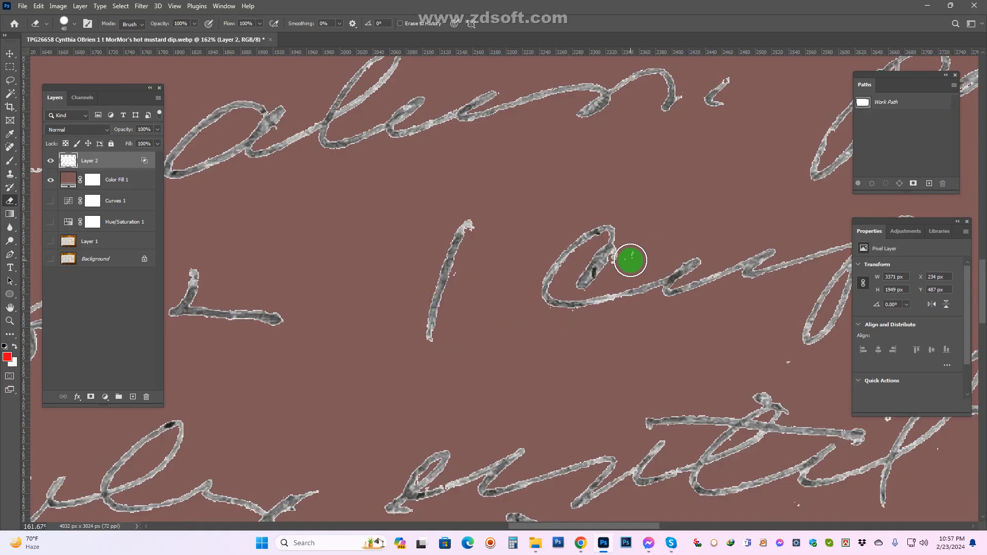
{"action": "mouse_move", "coordinate": [756, 344]}
{"action": "left_mouse_down"}
{"action": "mouse_move", "coordinate": [532, 241]}
{"action": "mouse_move", "coordinate": [584, 262]}
{"action": "left_mouse_up"}
{"action": "scroll", "coordinate": [593, 282], "scroll_direction": "down", "scroll_amount": 4}
{"action": "left_click_drag", "start_coordinate": [588, 414], "coordinate": [542, 266]}
{"action": "scroll", "coordinate": [542, 263], "scroll_direction": "up", "scroll_amount": 4}
{"action": "left_click_drag", "start_coordinate": [527, 196], "coordinate": [545, 210]}
{"action": "scroll", "coordinate": [582, 230], "scroll_direction": "down", "scroll_amount": 1}
Erase the stray specks around "Cook" and "Stir" in the lower-left part of the recipe
{"action": "scroll", "coordinate": [583, 231], "scroll_direction": "down", "scroll_amount": 5}
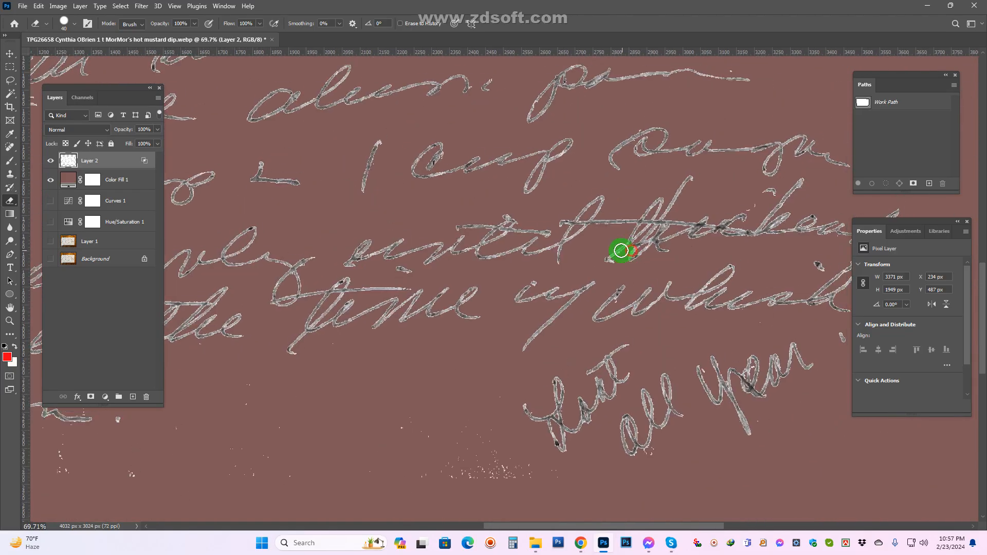
{"action": "scroll", "coordinate": [667, 291], "scroll_direction": "up", "scroll_amount": 1}
{"action": "scroll", "coordinate": [355, 257], "scroll_direction": "up", "scroll_amount": 5}
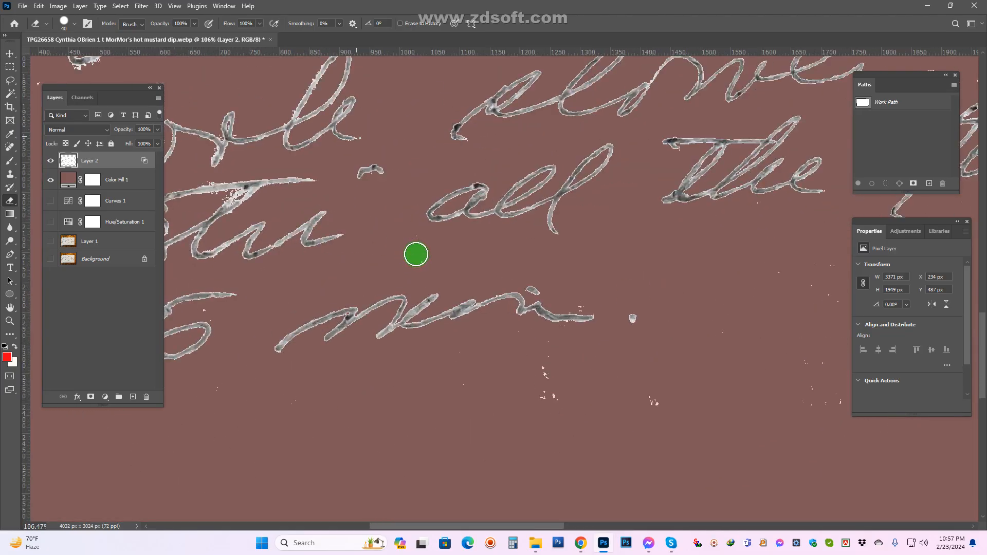
{"action": "scroll", "coordinate": [421, 255], "scroll_direction": "down", "scroll_amount": 2}
{"action": "left_click_drag", "start_coordinate": [322, 259], "coordinate": [581, 275]}
{"action": "scroll", "coordinate": [448, 250], "scroll_direction": "up", "scroll_amount": 4}
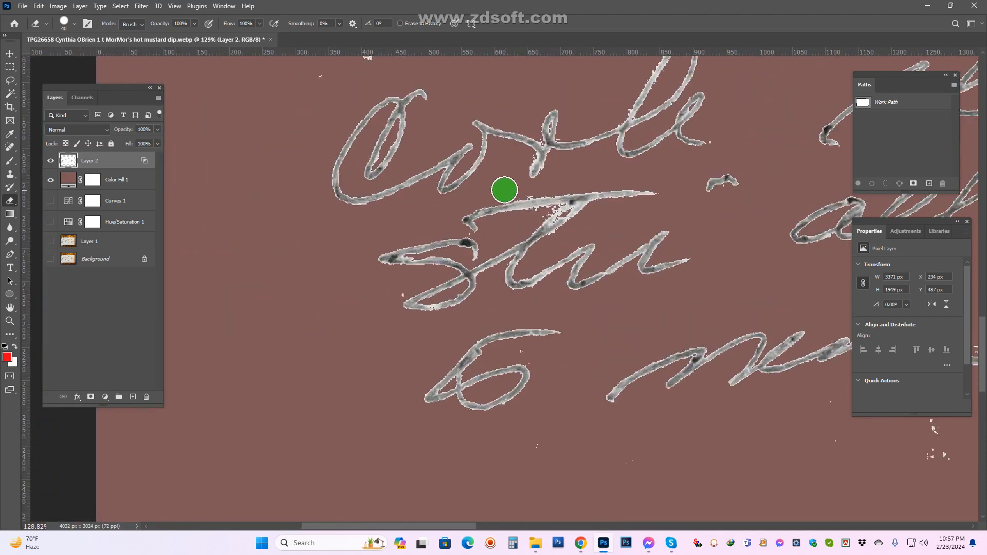
{"action": "left_click_drag", "start_coordinate": [448, 146], "coordinate": [504, 280]}
{"action": "left_click_drag", "start_coordinate": [374, 207], "coordinate": [352, 207]}
{"action": "left_click_drag", "start_coordinate": [603, 311], "coordinate": [539, 244]}
{"action": "scroll", "coordinate": [545, 298], "scroll_direction": "up", "scroll_amount": 3}
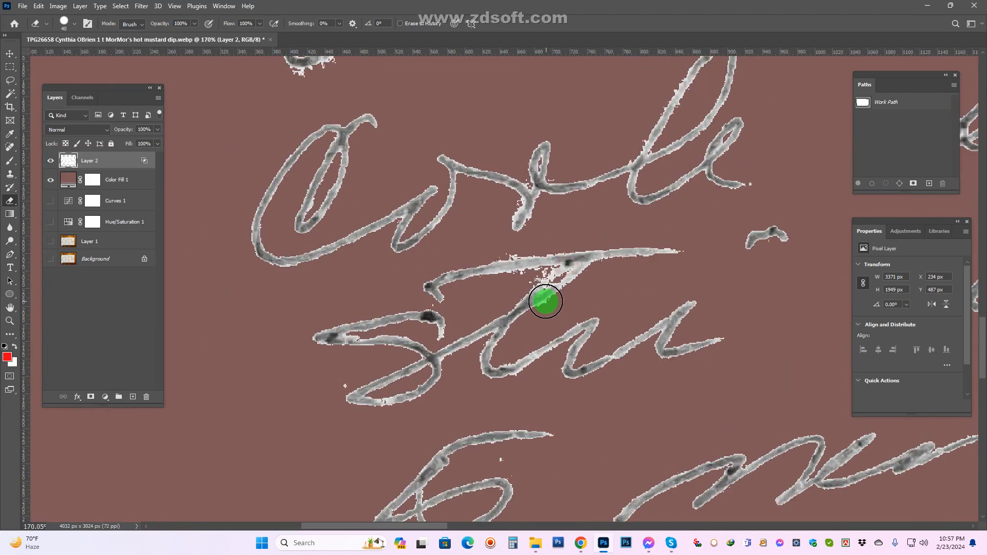
{"action": "scroll", "coordinate": [540, 294], "scroll_direction": "up", "scroll_amount": 8}
Reduce the eraser to 10 px and clean the ragged edge of the crossbar over "Stir"
{"action": "key", "text": "bracketleft"}
{"action": "key", "text": "bracketleft"}
{"action": "key", "text": "bracketleft"}
{"action": "key", "text": "bracketleft"}
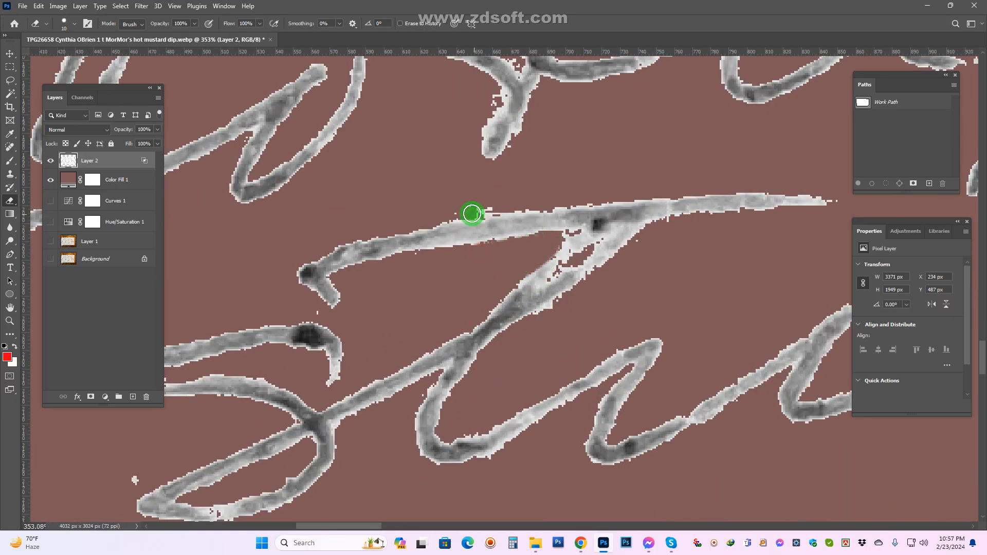
Erase the small specks around the "5" and beside the first letter of "Stir"
{"action": "scroll", "coordinate": [520, 308], "scroll_direction": "down", "scroll_amount": 8}
{"action": "scroll", "coordinate": [470, 252], "scroll_direction": "up", "scroll_amount": 6}
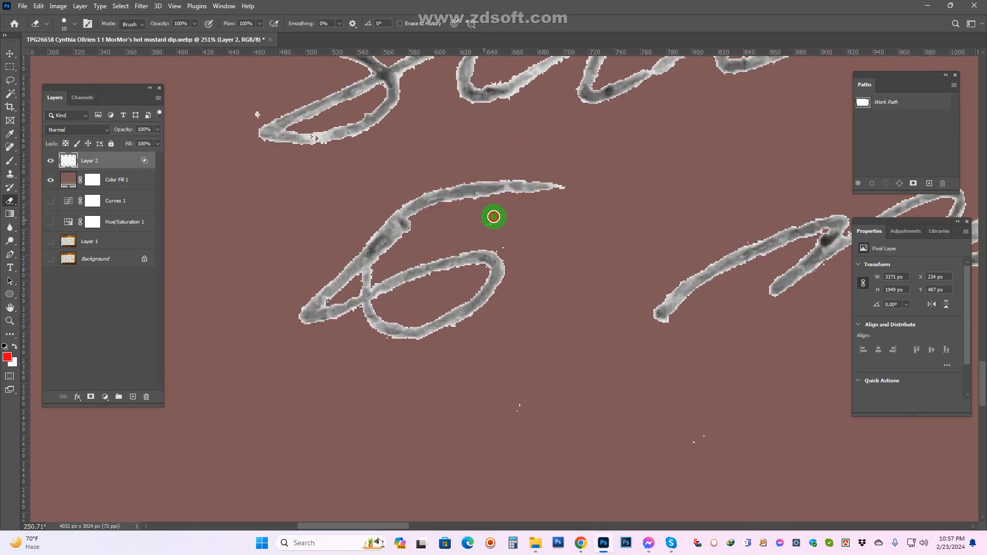
{"action": "scroll", "coordinate": [501, 246], "scroll_direction": "down", "scroll_amount": 5}
{"action": "scroll", "coordinate": [412, 256], "scroll_direction": "up", "scroll_amount": 4}
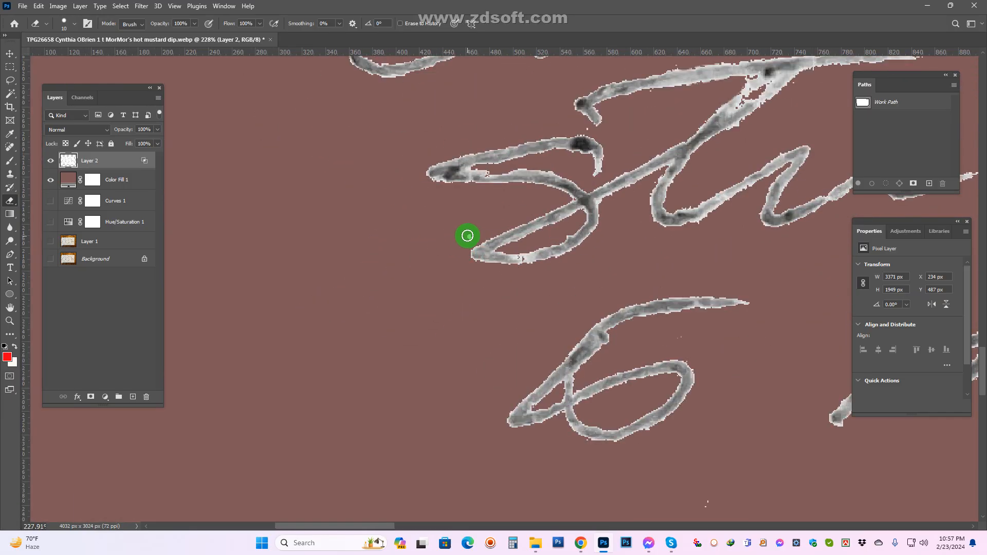
{"action": "scroll", "coordinate": [450, 247], "scroll_direction": "down", "scroll_amount": 3}
{"action": "scroll", "coordinate": [386, 227], "scroll_direction": "up", "scroll_amount": 3}
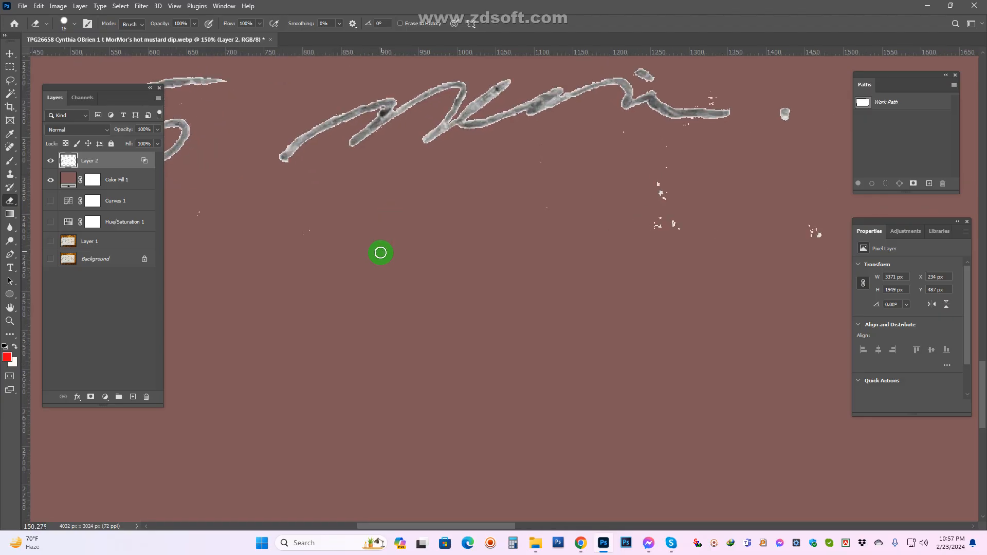
Erase the scattered specks below "5 min" using a larger 90 px eraser
{"action": "scroll", "coordinate": [379, 254], "scroll_direction": "down", "scroll_amount": 3}
{"action": "scroll", "coordinate": [410, 306], "scroll_direction": "up", "scroll_amount": 3}
{"action": "mouse_move", "coordinate": [410, 269]}
{"action": "left_mouse_down"}
{"action": "mouse_move", "coordinate": [494, 227]}
{"action": "mouse_move", "coordinate": [643, 326]}
{"action": "mouse_move", "coordinate": [699, 293]}
{"action": "left_mouse_up"}
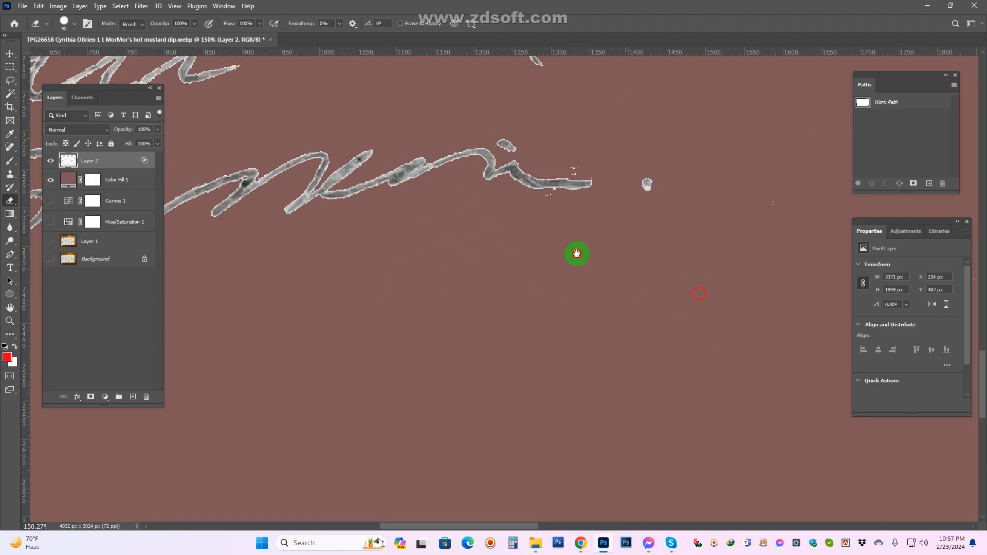
{"action": "left_click_drag", "start_coordinate": [620, 214], "coordinate": [471, 323]}
{"action": "mouse_move", "coordinate": [458, 244]}
{"action": "left_mouse_down"}
{"action": "mouse_move", "coordinate": [418, 265]}
{"action": "mouse_move", "coordinate": [432, 248]}
{"action": "mouse_move", "coordinate": [389, 360]}
{"action": "mouse_move", "coordinate": [403, 335]}
{"action": "left_mouse_up"}
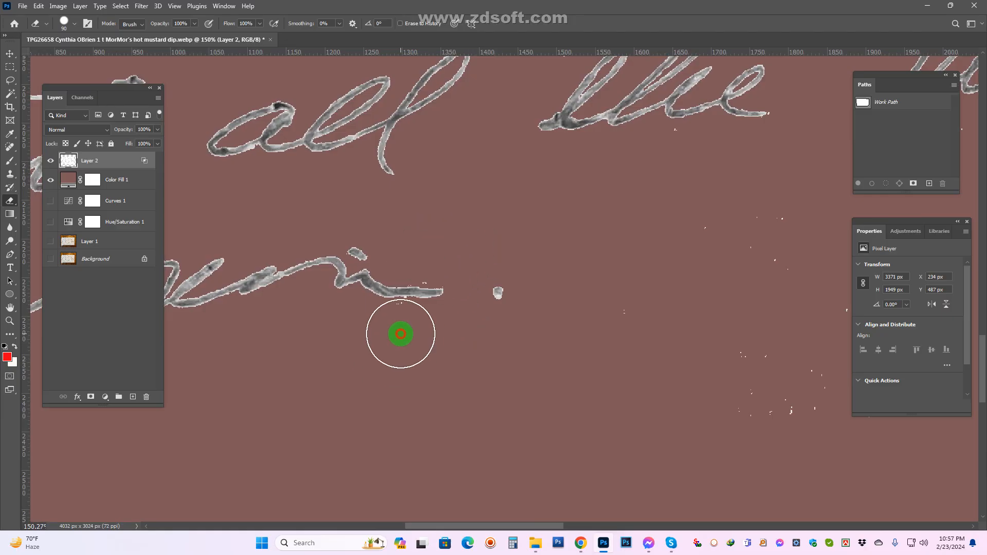
Erase the dense speckles across the bottom center of the card, from after "5 min" to below "Last"
{"action": "left_click_drag", "start_coordinate": [742, 354], "coordinate": [544, 303]}
{"action": "mouse_move", "coordinate": [438, 275]}
{"action": "left_mouse_down"}
{"action": "mouse_move", "coordinate": [527, 165]}
{"action": "mouse_move", "coordinate": [661, 223]}
{"action": "mouse_move", "coordinate": [654, 293]}
{"action": "mouse_move", "coordinate": [629, 323]}
{"action": "mouse_move", "coordinate": [668, 360]}
{"action": "mouse_move", "coordinate": [529, 375]}
{"action": "mouse_move", "coordinate": [643, 358]}
{"action": "left_mouse_up"}
{"action": "left_click_drag", "start_coordinate": [761, 187], "coordinate": [568, 307]}
{"action": "left_click_drag", "start_coordinate": [562, 248], "coordinate": [567, 268]}
{"action": "scroll", "coordinate": [567, 267], "scroll_direction": "down", "scroll_amount": 2}
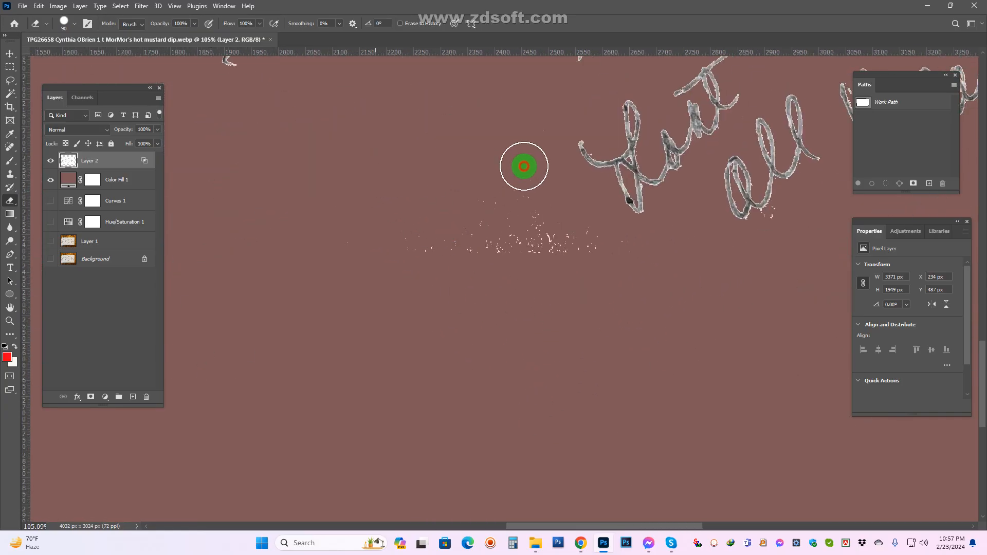
{"action": "mouse_move", "coordinate": [483, 201]}
{"action": "left_mouse_down"}
{"action": "mouse_move", "coordinate": [557, 216]}
{"action": "mouse_move", "coordinate": [644, 256]}
{"action": "mouse_move", "coordinate": [494, 239]}
{"action": "mouse_move", "coordinate": [381, 255]}
{"action": "left_mouse_up"}
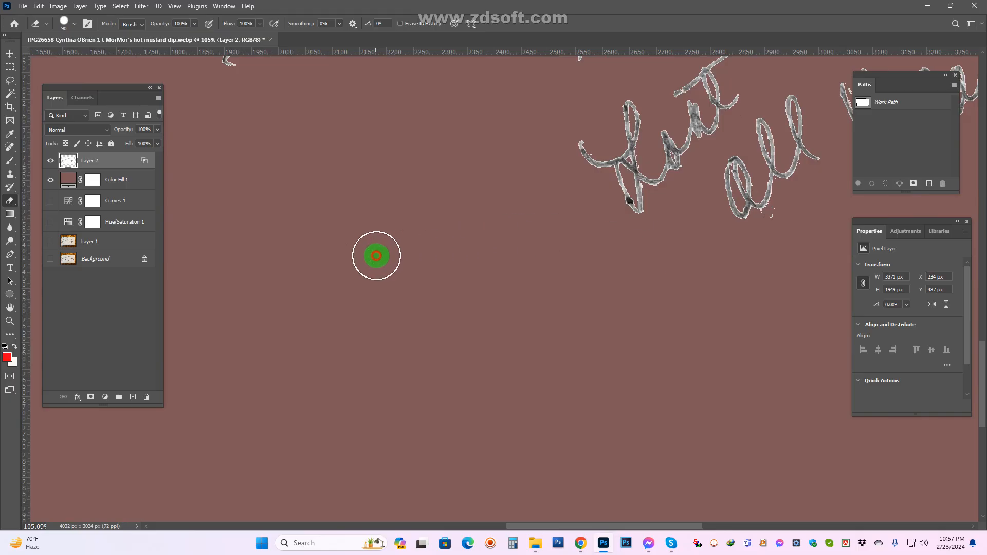
Erase the leftover specks in the blank area around "Last all year"
{"action": "scroll", "coordinate": [524, 266], "scroll_direction": "down", "scroll_amount": 3}
{"action": "scroll", "coordinate": [391, 349], "scroll_direction": "up", "scroll_amount": 2}
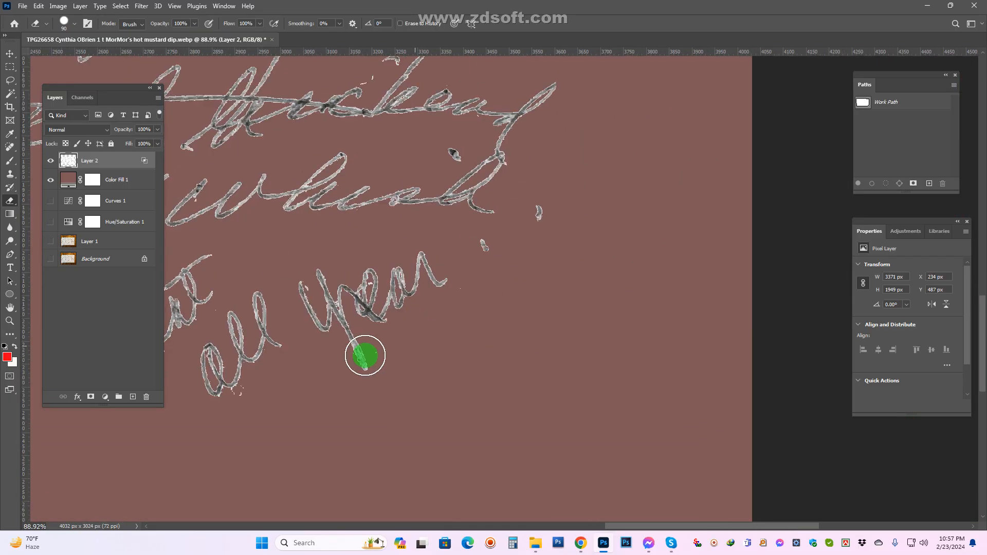
{"action": "scroll", "coordinate": [404, 355], "scroll_direction": "left", "scroll_amount": 5}
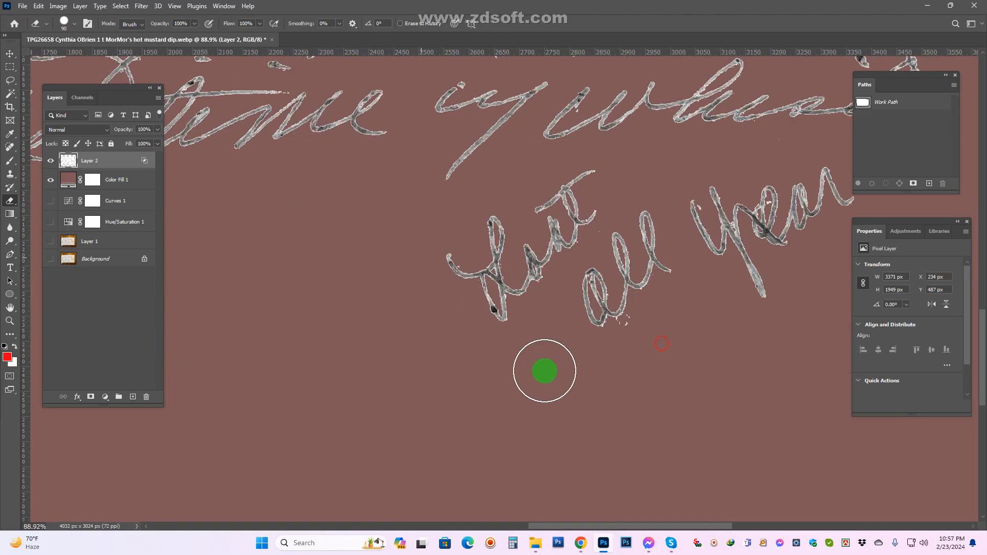
{"action": "scroll", "coordinate": [543, 369], "scroll_direction": "up", "scroll_amount": 2}
{"action": "scroll", "coordinate": [665, 319], "scroll_direction": "down", "scroll_amount": 4}
Erase the remaining specks in the blank margin beyond the line ends of "overnight", "pan" and "sugar"
{"action": "left_click_drag", "start_coordinate": [488, 249], "coordinate": [502, 304]}
{"action": "scroll", "coordinate": [503, 311], "scroll_direction": "down", "scroll_amount": 2}
{"action": "left_click_drag", "start_coordinate": [677, 219], "coordinate": [636, 257]}
{"action": "scroll", "coordinate": [598, 302], "scroll_direction": "up", "scroll_amount": 5}
{"action": "scroll", "coordinate": [590, 327], "scroll_direction": "down", "scroll_amount": 4}
{"action": "scroll", "coordinate": [571, 260], "scroll_direction": "up", "scroll_amount": 3}
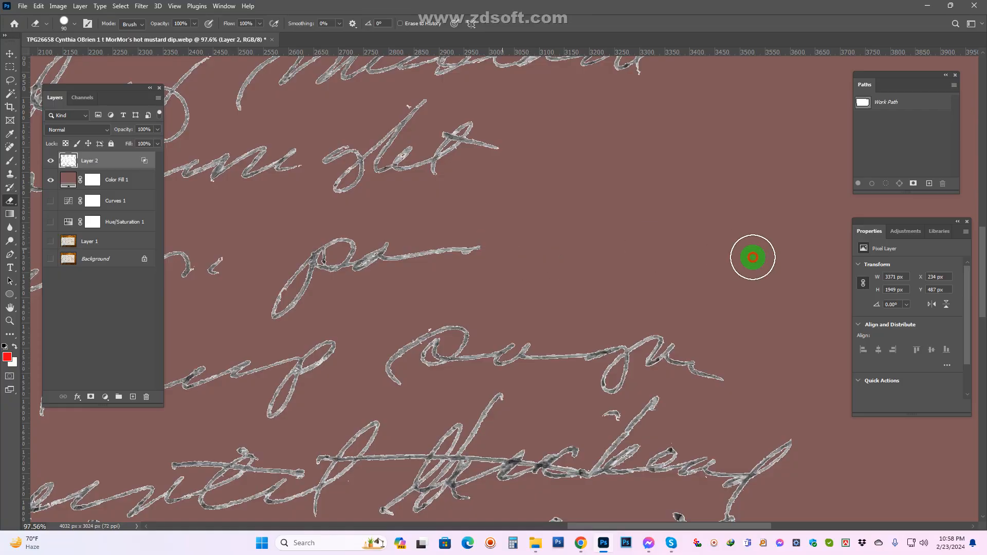
Set the fill layer's color back to white (ffffff) and reselect Layer 2
{"action": "scroll", "coordinate": [628, 248], "scroll_direction": "down", "scroll_amount": 4}
{"action": "scroll", "coordinate": [452, 267], "scroll_direction": "down", "scroll_amount": 3}
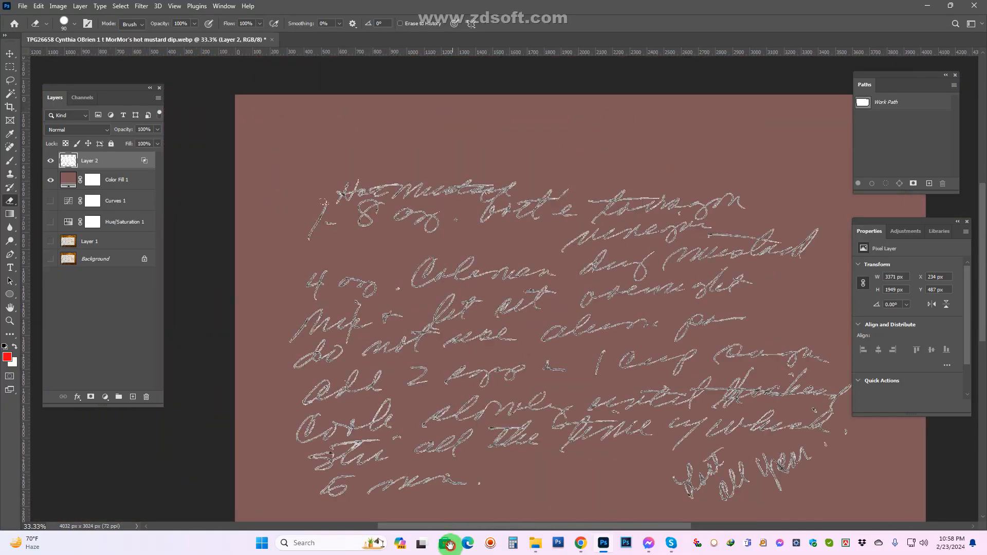
{"action": "scroll", "coordinate": [385, 363], "scroll_direction": "down", "scroll_amount": 1}
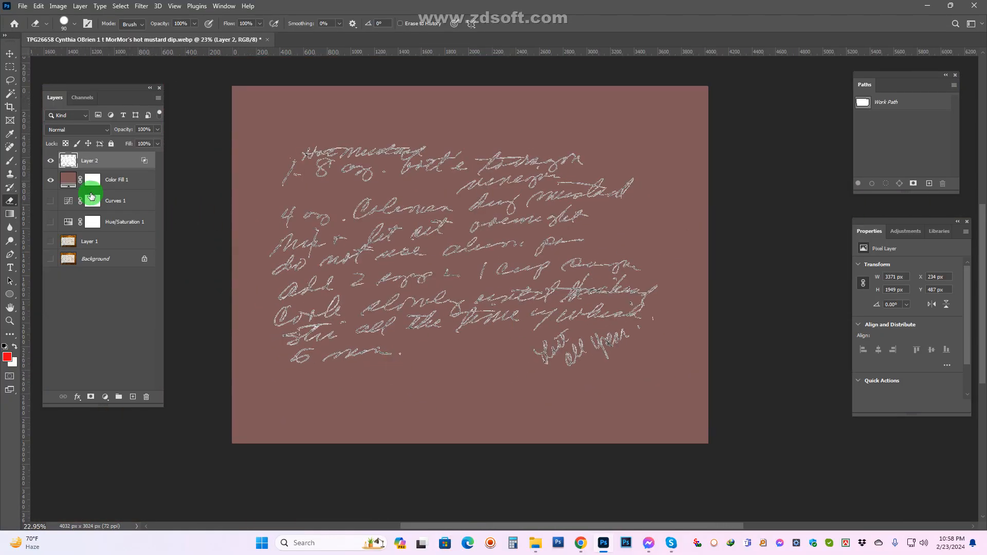
{"action": "double_click", "coordinate": [72, 180]}
{"action": "left_click_drag", "start_coordinate": [625, 134], "coordinate": [562, 90]}
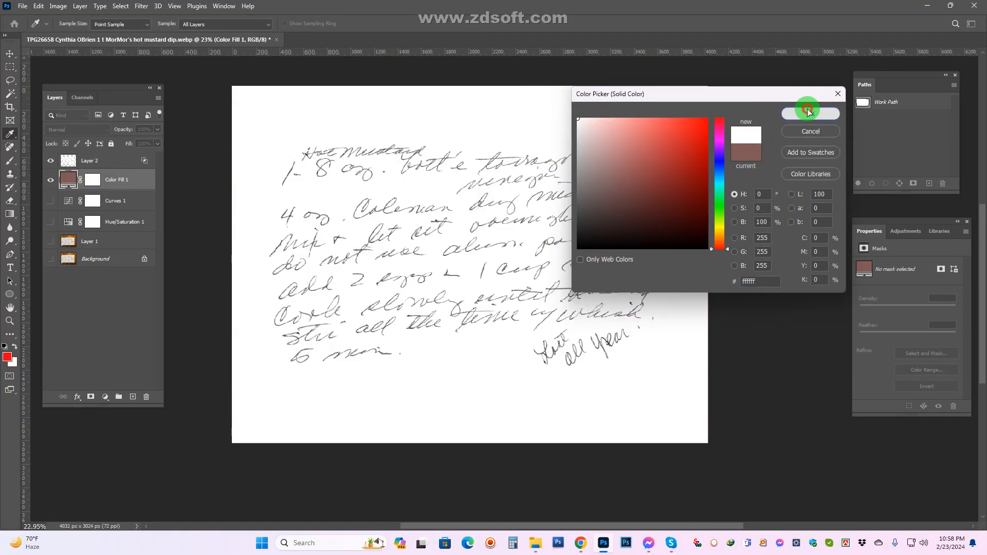
{"action": "left_click", "coordinate": [810, 113]}
{"action": "key", "text": "e"}
{"action": "left_click", "coordinate": [106, 159]}
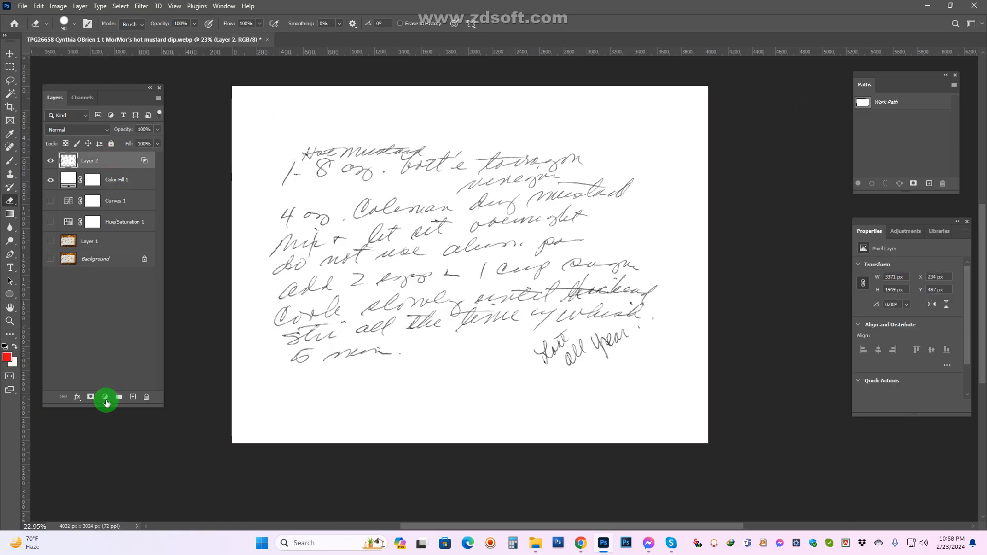
Add a Levels adjustment layer above Layer 2 and darken the handwriting by setting the midtone input to 0.45
{"action": "left_click", "coordinate": [106, 403]}
{"action": "left_click", "coordinate": [111, 253]}
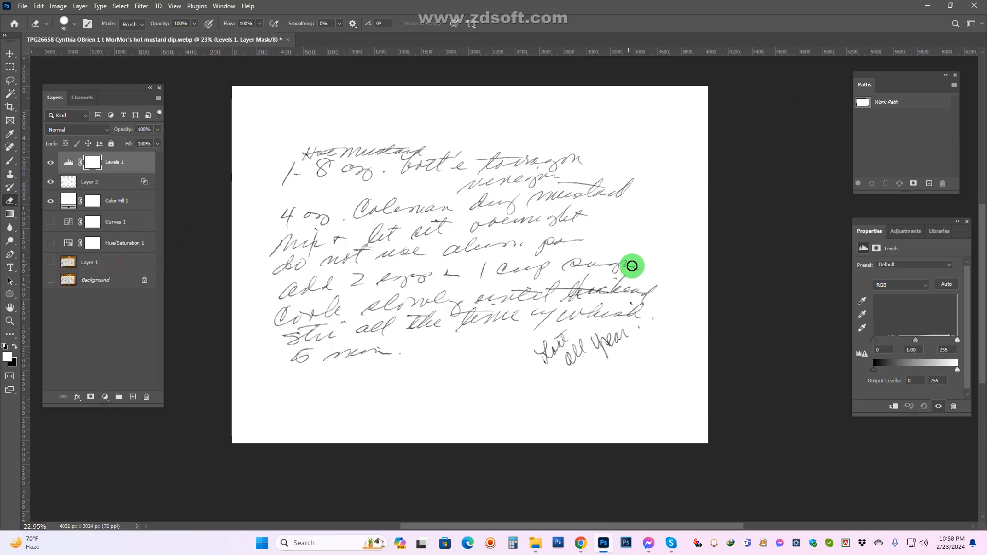
{"action": "left_click_drag", "start_coordinate": [919, 340], "coordinate": [935, 341]}
{"action": "scroll", "coordinate": [525, 282], "scroll_direction": "up", "scroll_amount": 2}
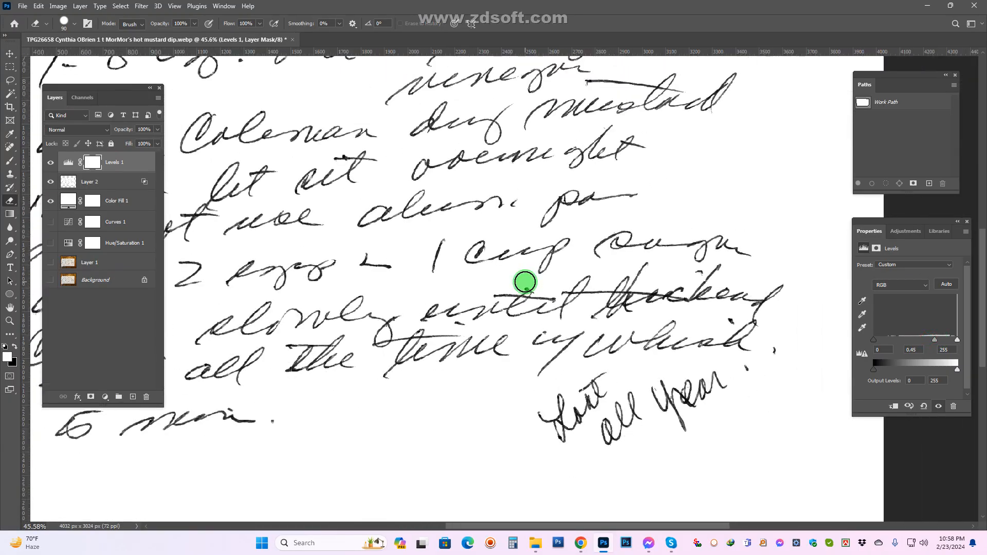
{"action": "scroll", "coordinate": [526, 282], "scroll_direction": "down", "scroll_amount": 1}
Set the Color Fill 1 layer's color to grayish brown (978583) to check the handwriting against a darker background
{"action": "double_click", "coordinate": [65, 201]}
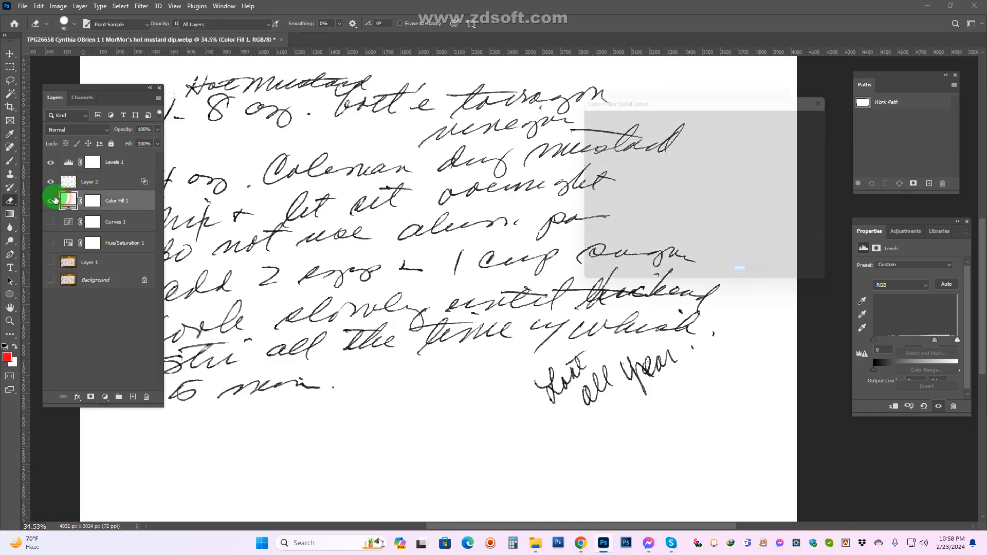
{"action": "mouse_move", "coordinate": [578, 170]}
{"action": "left_mouse_down"}
{"action": "mouse_move", "coordinate": [590, 186]}
{"action": "mouse_move", "coordinate": [593, 172]}
{"action": "left_mouse_up"}
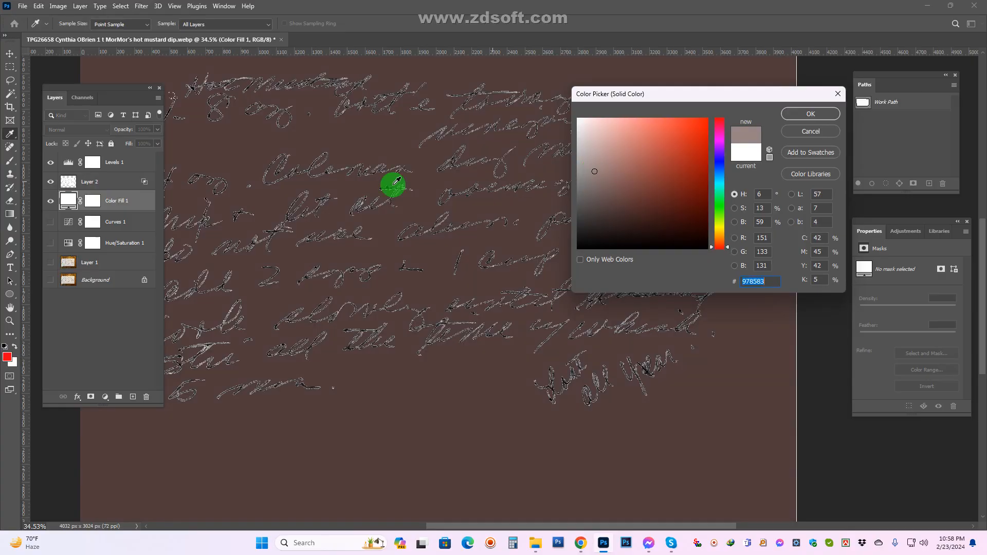
{"action": "left_click", "coordinate": [811, 114]}
{"action": "key", "text": "e"}
{"action": "scroll", "coordinate": [469, 175], "scroll_direction": "down", "scroll_amount": 2}
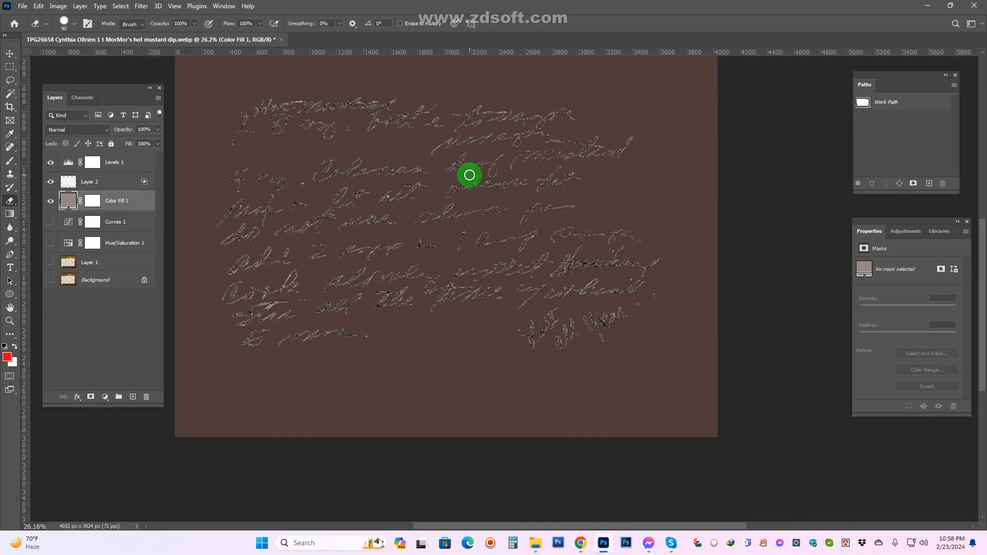
Set the Color Fill 1 layer's color back to white (ffffff)
{"action": "scroll", "coordinate": [470, 175], "scroll_direction": "up", "scroll_amount": 2}
{"action": "double_click", "coordinate": [70, 193]}
{"action": "left_click_drag", "start_coordinate": [619, 181], "coordinate": [536, 85]}
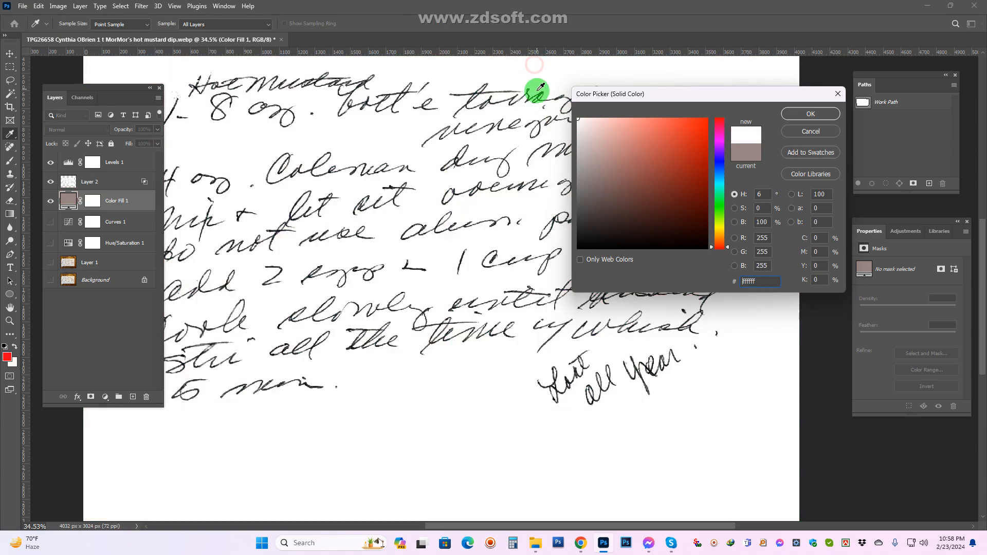
{"action": "key", "text": "Return"}
{"action": "scroll", "coordinate": [326, 204], "scroll_direction": "down", "scroll_amount": 3}
Merge the Levels 1, Layer 2 and Color Fill 1 layers into a single layer
{"action": "left_click", "coordinate": [114, 161]}
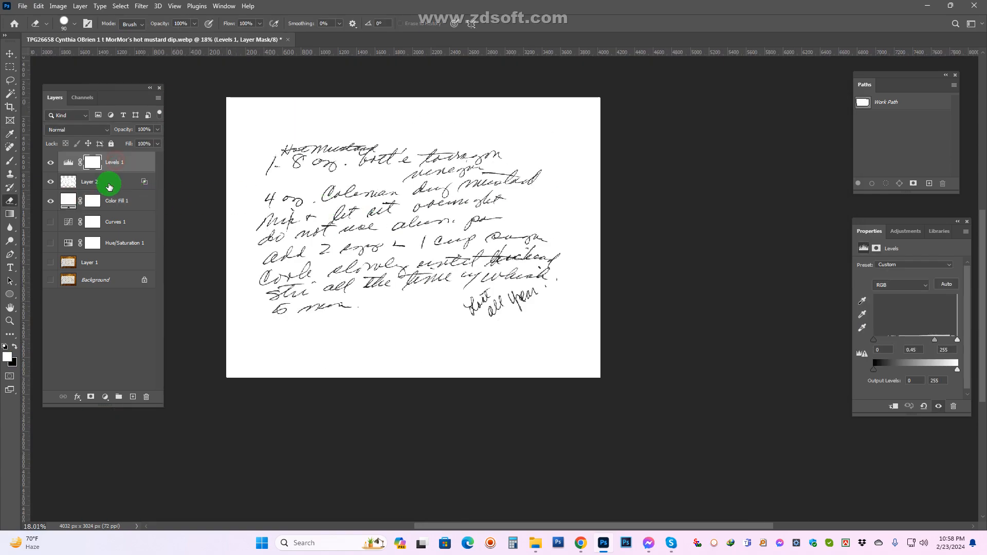
{"action": "left_click", "coordinate": [109, 184]}
{"action": "left_click", "coordinate": [121, 159], "text": "shift"}
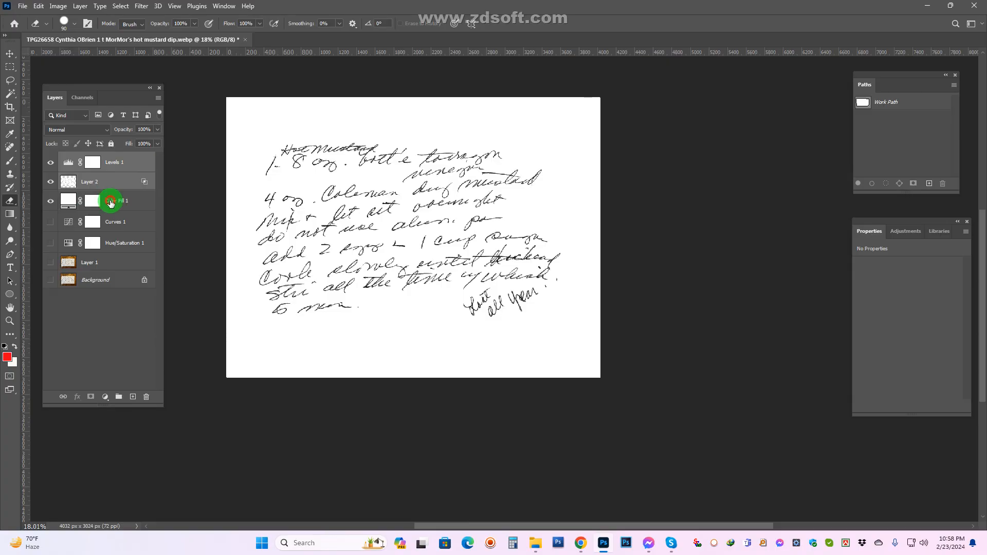
{"action": "left_click", "coordinate": [111, 203], "text": "shift"}
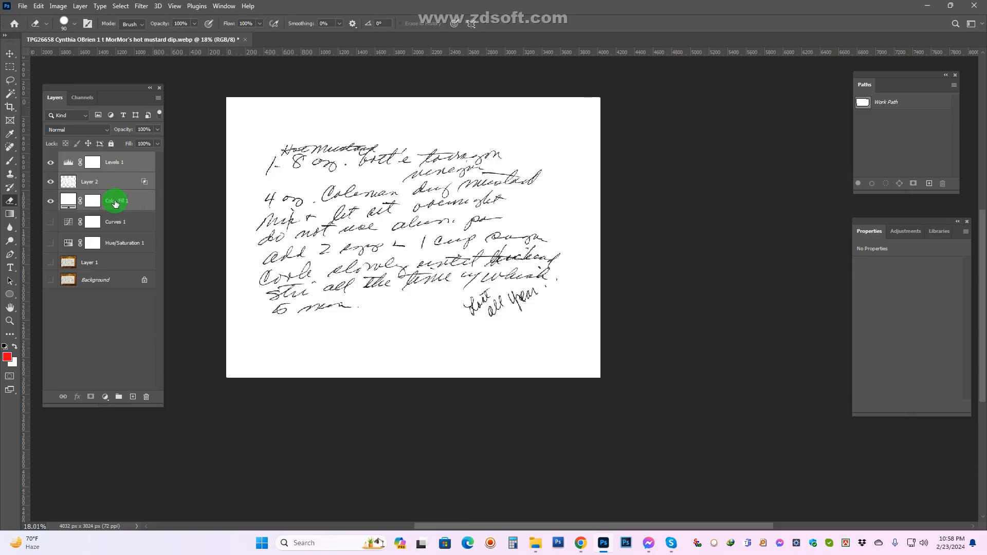
{"action": "key", "text": "ctrl+e"}
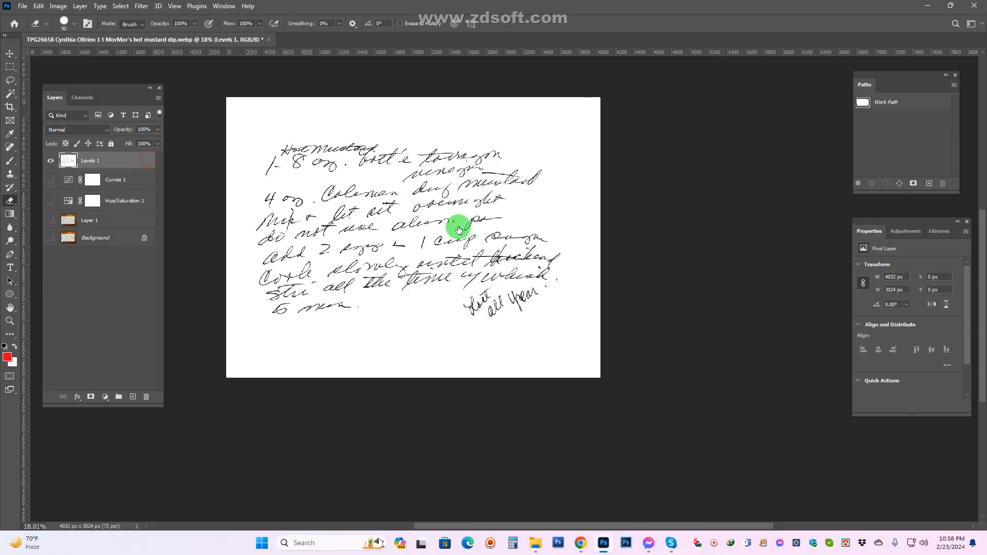
Hide the merged layer's white pixels by setting its Blend If highlight limit for the current layer to 247
{"action": "left_click_drag", "start_coordinate": [813, 253], "coordinate": [810, 254]}
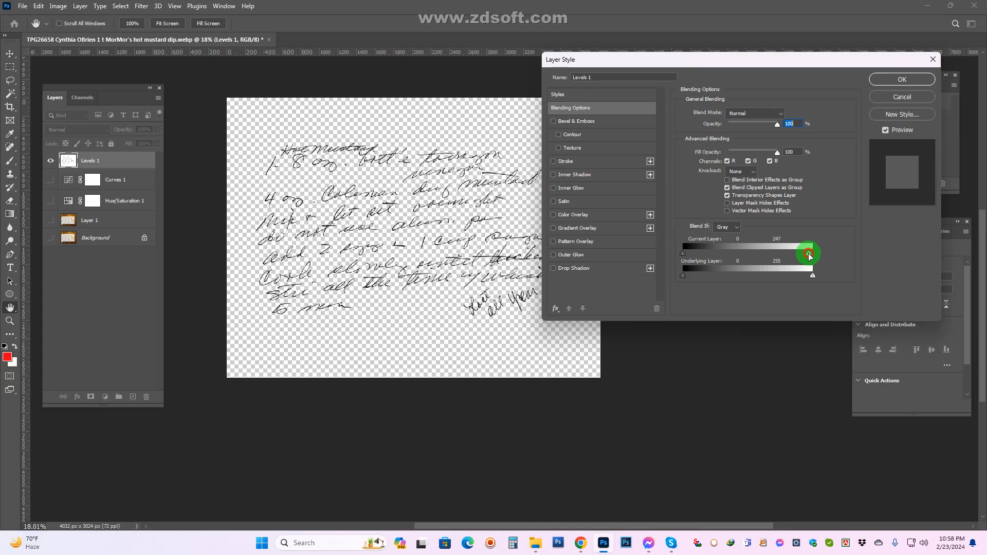
{"action": "left_click", "coordinate": [903, 79]}
{"action": "key", "text": "e"}
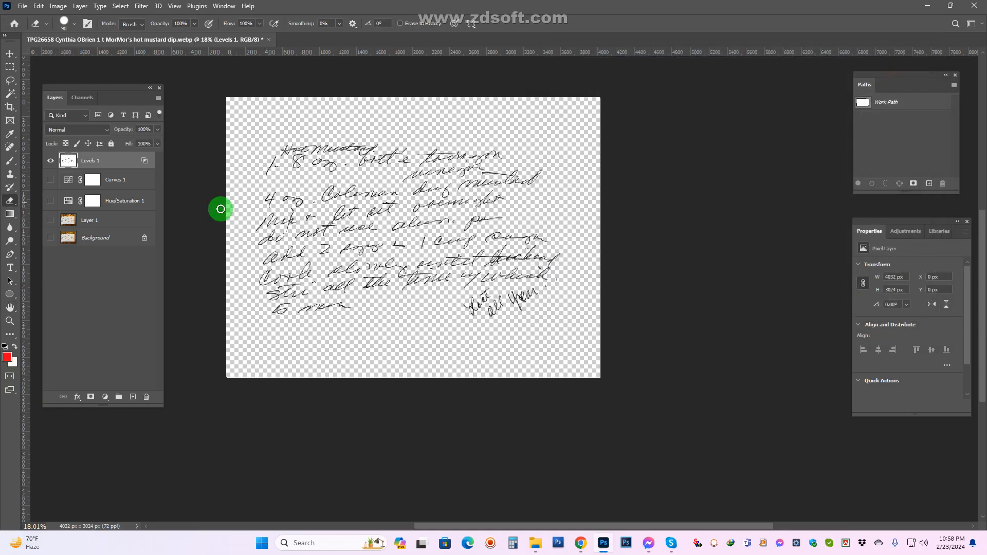
Add a white solid color fill layer directly beneath the merged handwriting layer
{"action": "left_click", "coordinate": [144, 184]}
{"action": "left_click", "coordinate": [105, 394]}
{"action": "left_click", "coordinate": [132, 209]}
{"action": "left_click", "coordinate": [574, 130]}
{"action": "key", "text": "Return"}
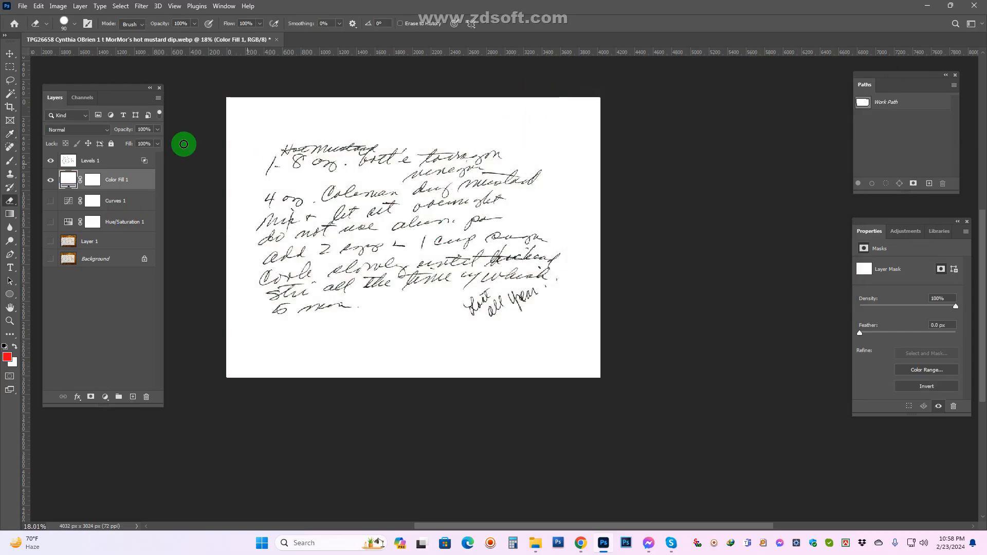
Remove the white background from the Levels 1 layer using the Magic Wand and crop the canvas to the handwriting's bounds
{"action": "left_click", "coordinate": [129, 157]}
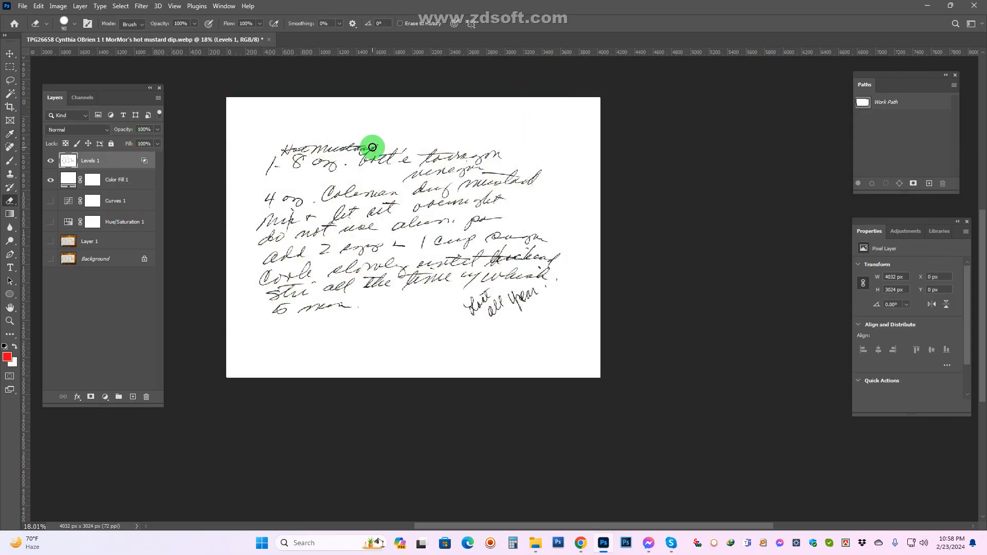
{"action": "key", "text": "w"}
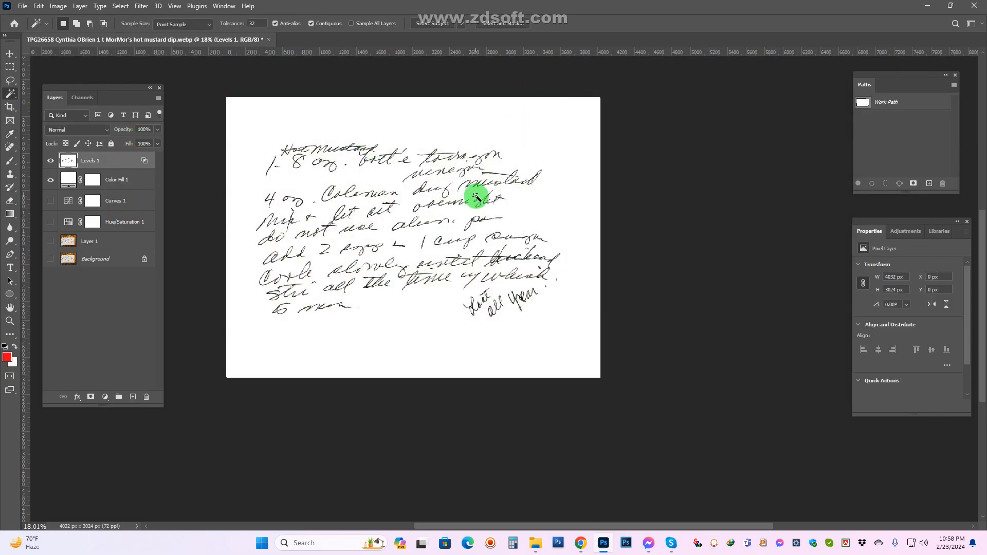
{"action": "left_click", "coordinate": [451, 136]}
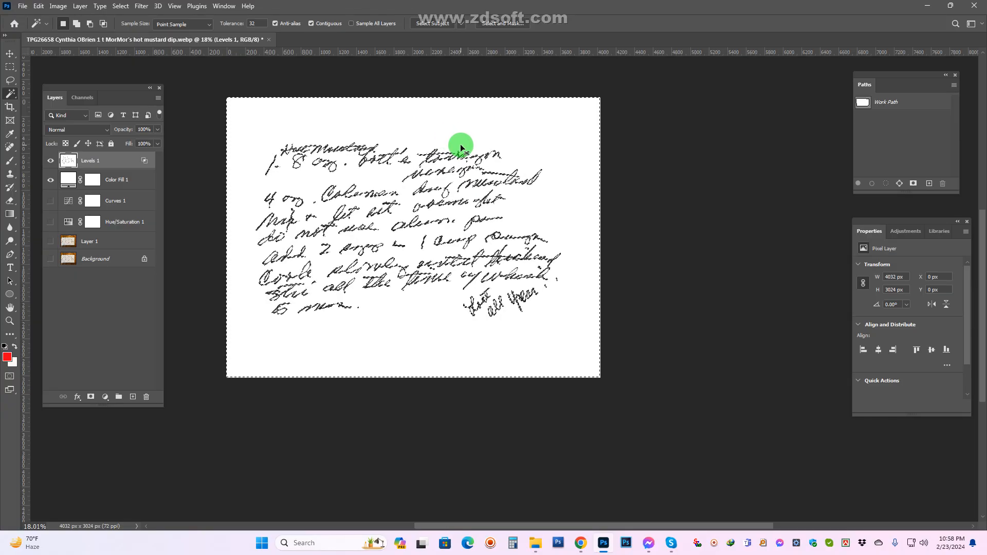
{"action": "key", "text": "ctrl+shift+i"}
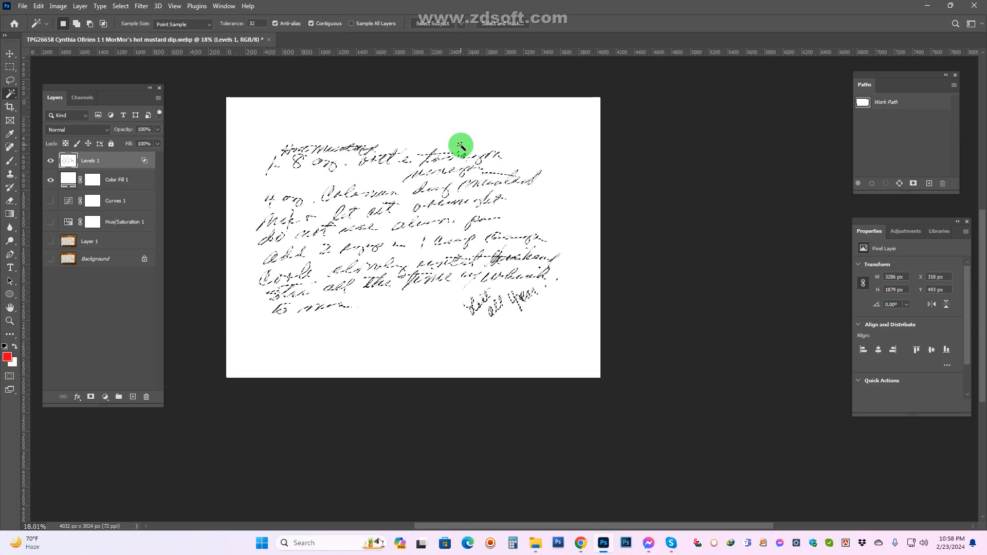
{"action": "key", "text": "alt+i"}
{"action": "key", "text": "p"}
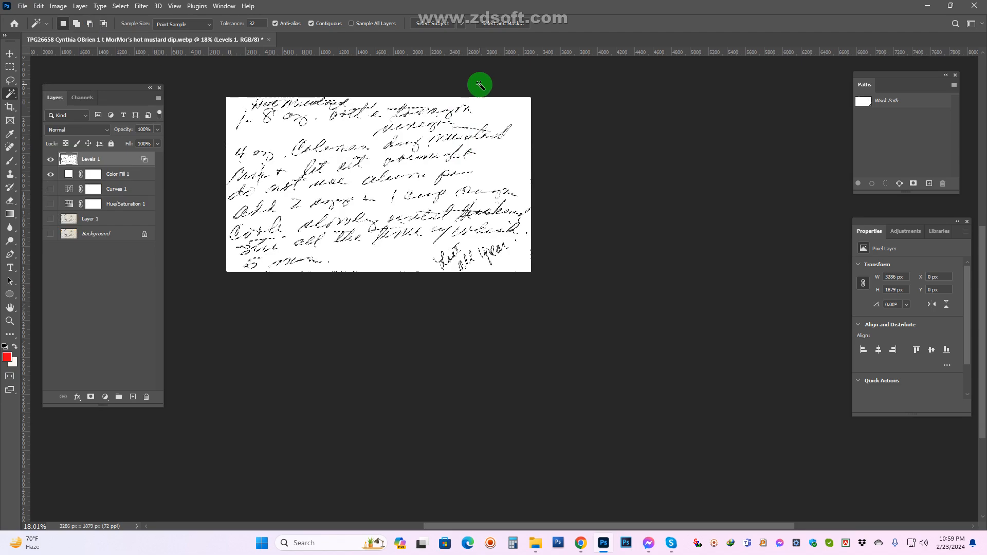
Create a cyan guide layout with 1 column and 1 row around the canvas edges
{"action": "left_click", "coordinate": [174, 6]}
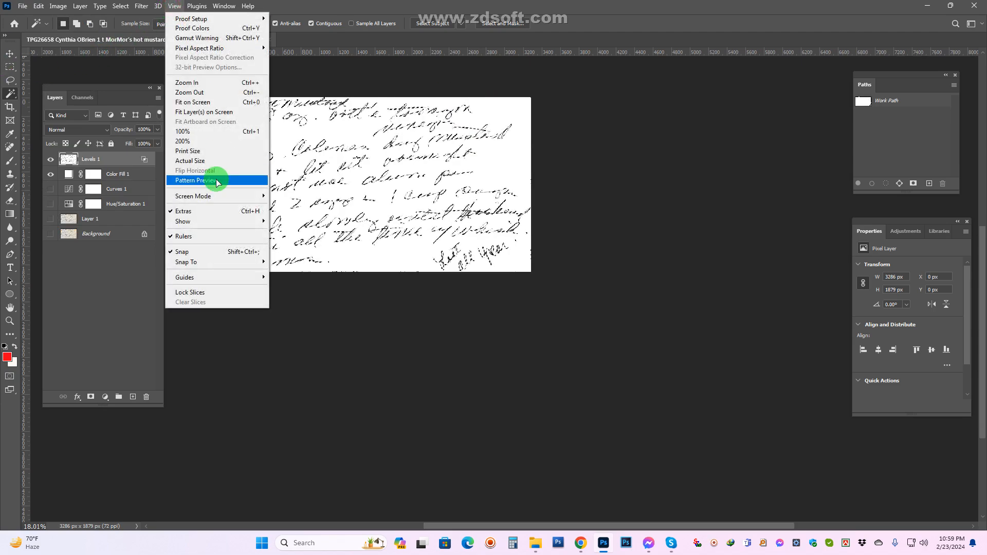
{"action": "left_click", "coordinate": [193, 278]}
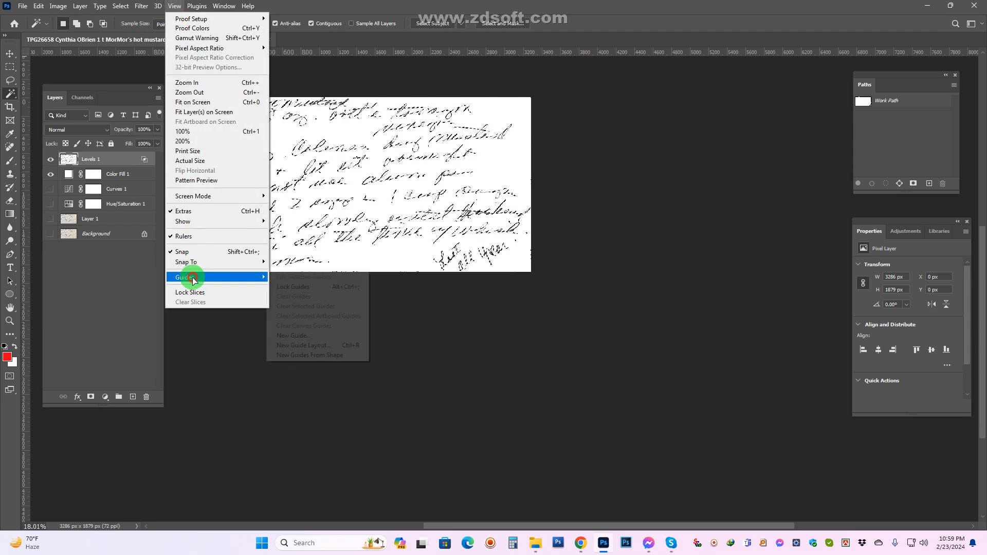
{"action": "left_click", "coordinate": [301, 346]}
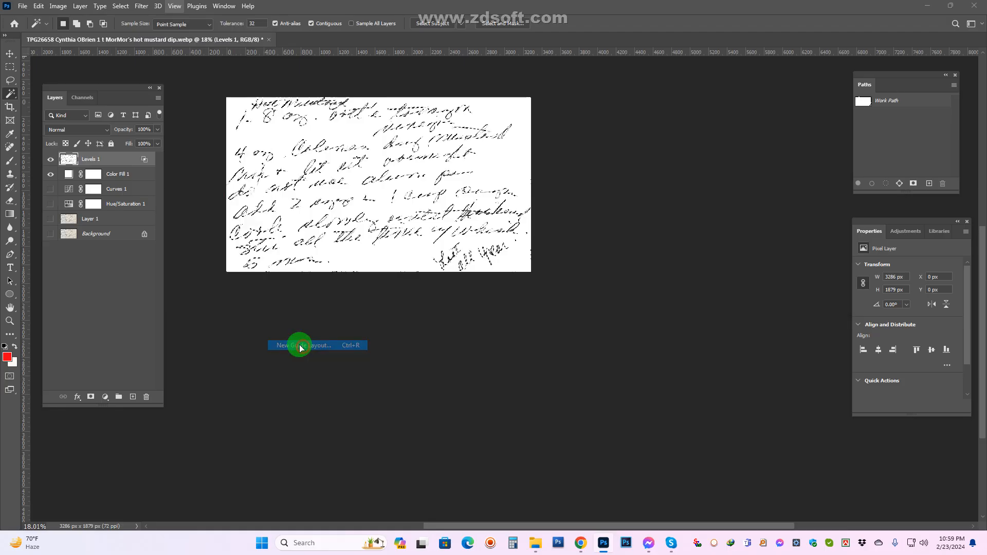
{"action": "left_click", "coordinate": [566, 115]}
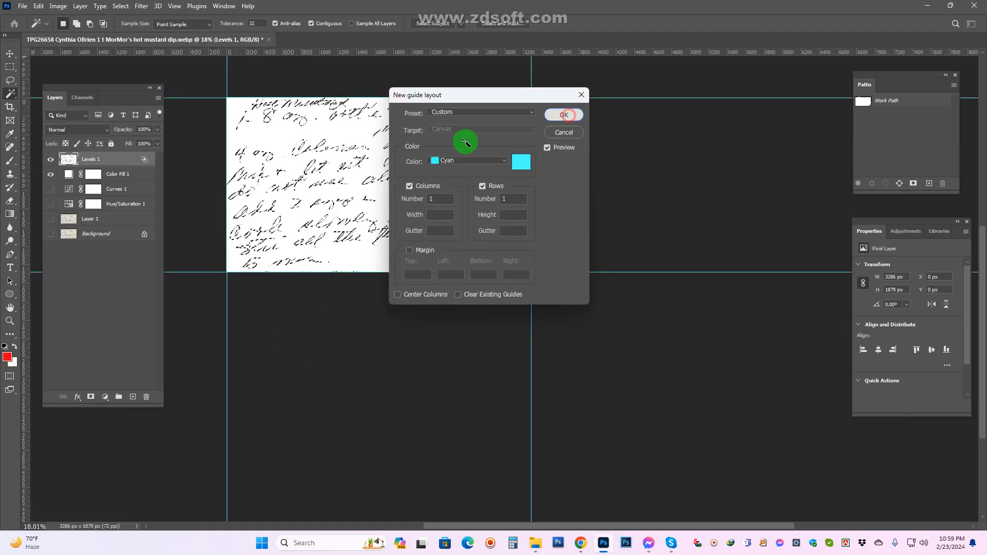
Deselect the handwriting and extend the canvas around it with the Crop tool to a portrait 2400 x 3300 px page at 300 px/in
{"action": "scroll", "coordinate": [410, 139], "scroll_direction": "up", "scroll_amount": 3}
{"action": "left_click_drag", "start_coordinate": [408, 139], "coordinate": [496, 230]}
{"action": "scroll", "coordinate": [496, 230], "scroll_direction": "down", "scroll_amount": 2}
{"action": "scroll", "coordinate": [495, 229], "scroll_direction": "down", "scroll_amount": 2}
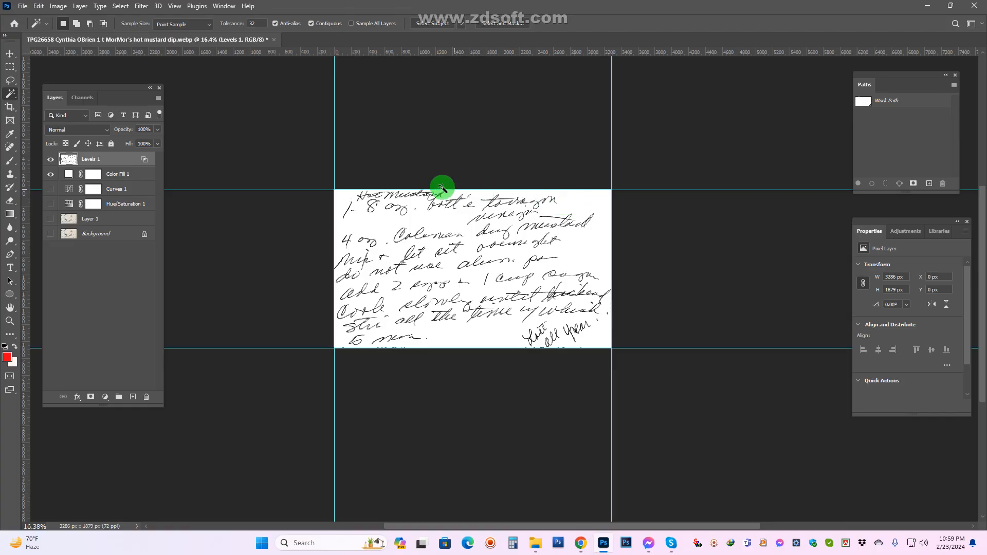
{"action": "left_click", "coordinate": [10, 107]}
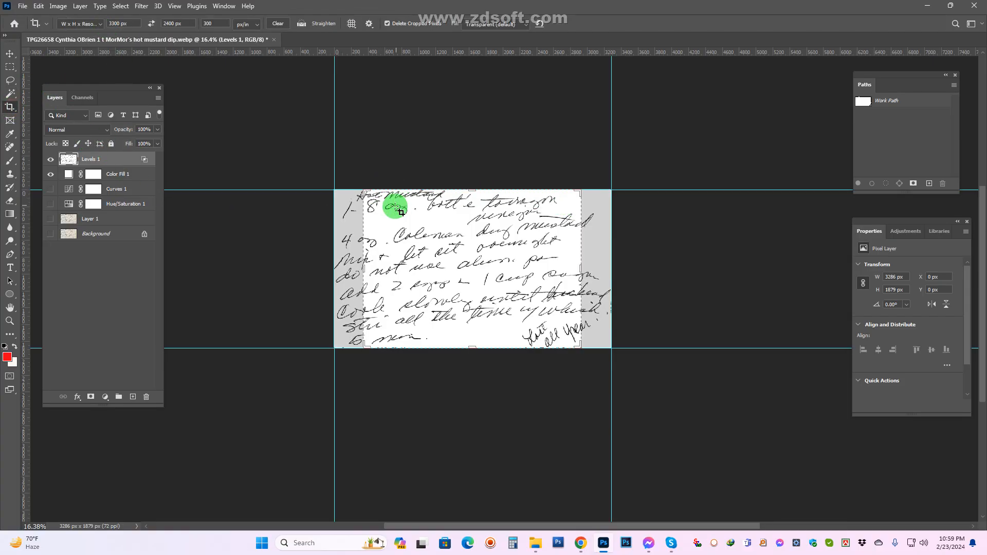
{"action": "left_click", "coordinate": [152, 24]}
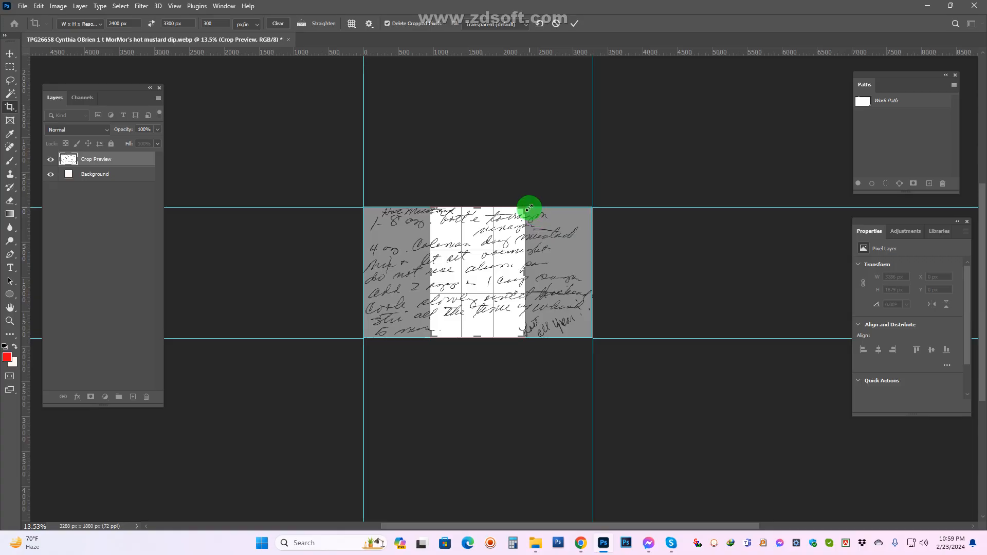
{"action": "left_click_drag", "start_coordinate": [527, 207], "coordinate": [632, 83]}
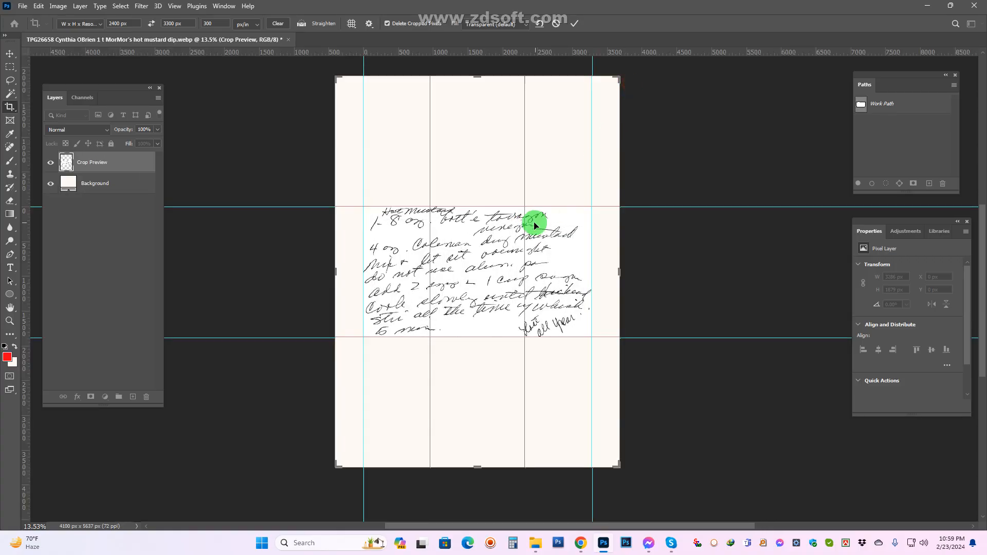
{"action": "key", "text": "Return"}
Switch to File Explorer, copy the title "MorMor's hot mustard dip" from the recipe image's file name, and return to Photoshop
{"action": "scroll", "coordinate": [350, 132], "scroll_direction": "up", "scroll_amount": 7}
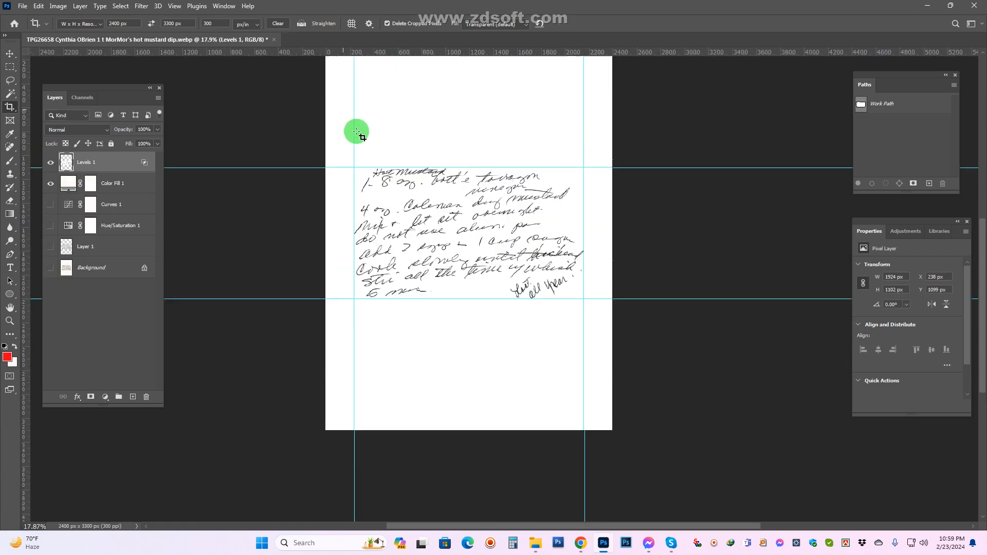
{"action": "left_click_drag", "start_coordinate": [382, 128], "coordinate": [378, 240]}
{"action": "scroll", "coordinate": [378, 241], "scroll_direction": "down", "scroll_amount": 1}
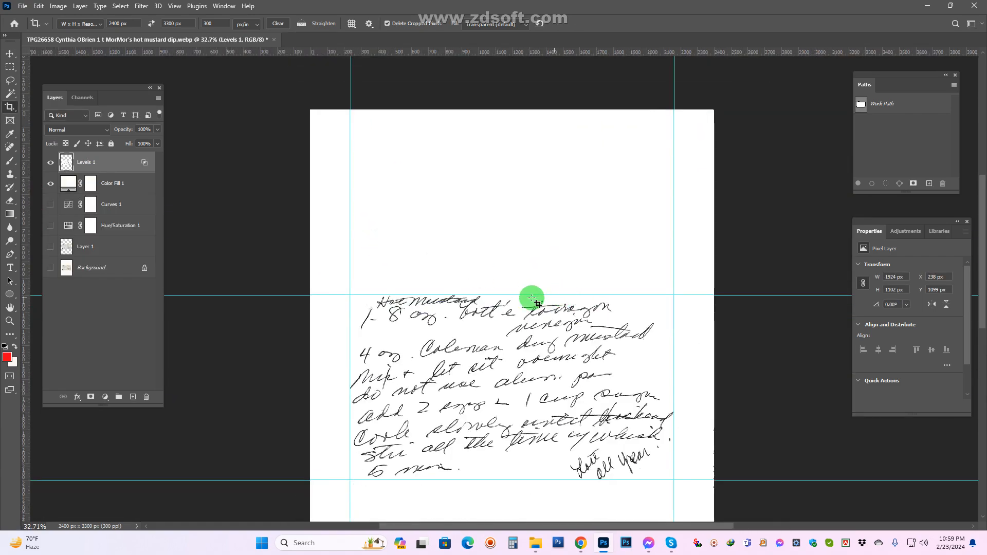
{"action": "left_click", "coordinate": [538, 541]}
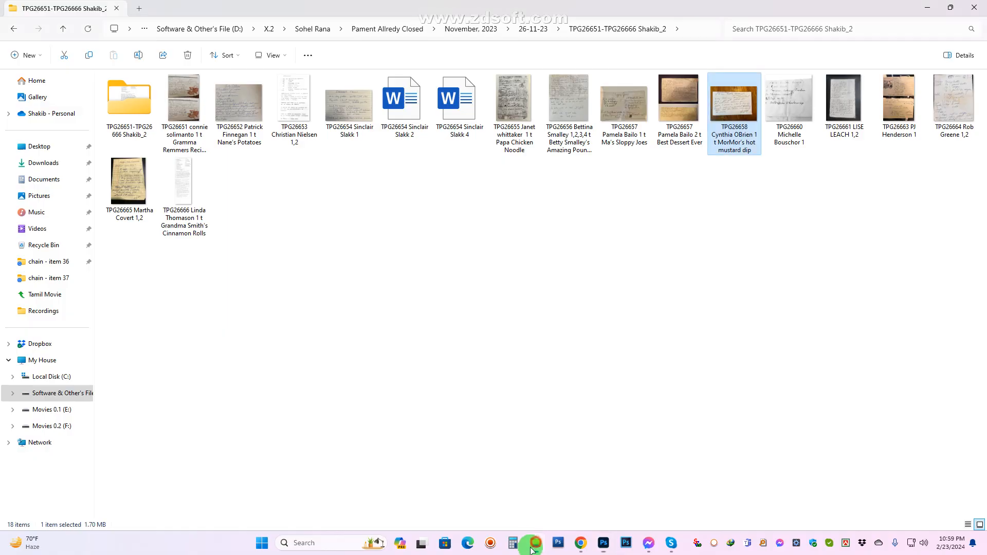
{"action": "left_click", "coordinate": [746, 150]}
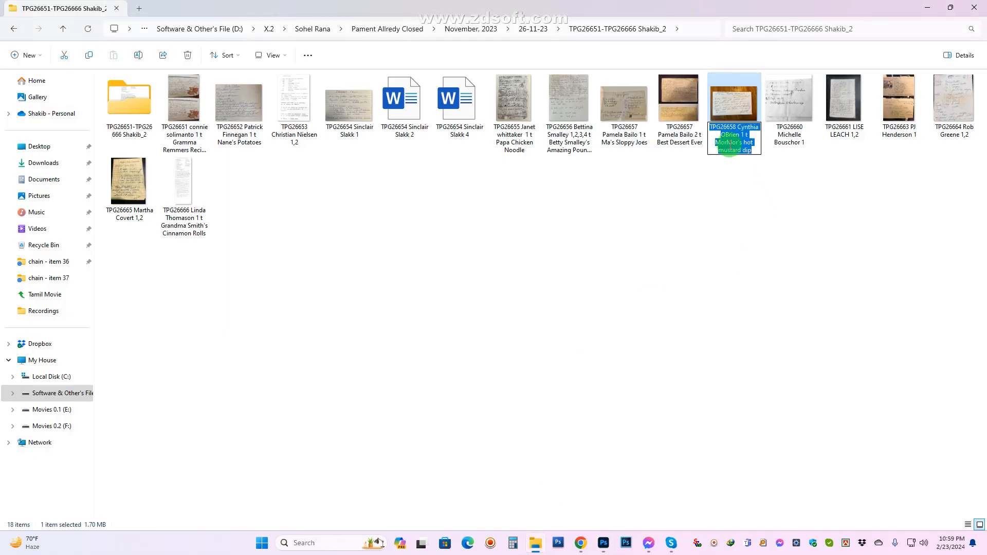
{"action": "left_click_drag", "start_coordinate": [716, 141], "coordinate": [730, 147]}
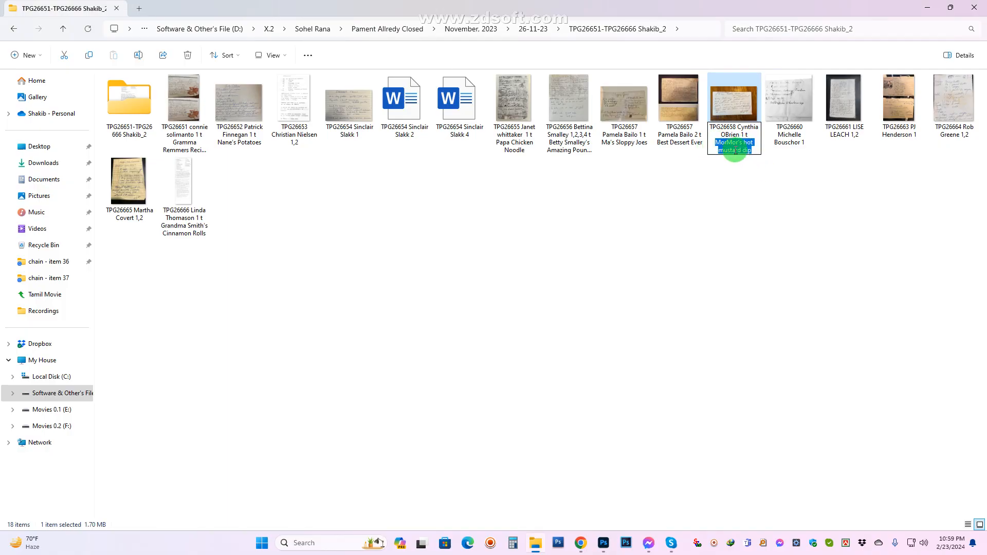
{"action": "mouse_move", "coordinate": [604, 543]}
{"action": "left_click", "coordinate": [600, 486]}
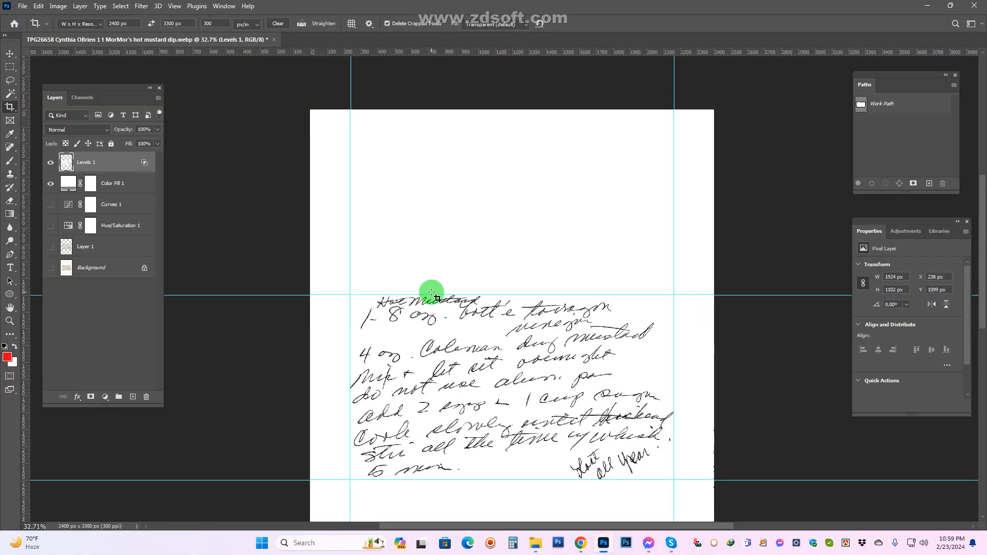
Add a text layer above the handwriting with the title "MorMor's hot mustard dip"
{"action": "key", "text": "t"}
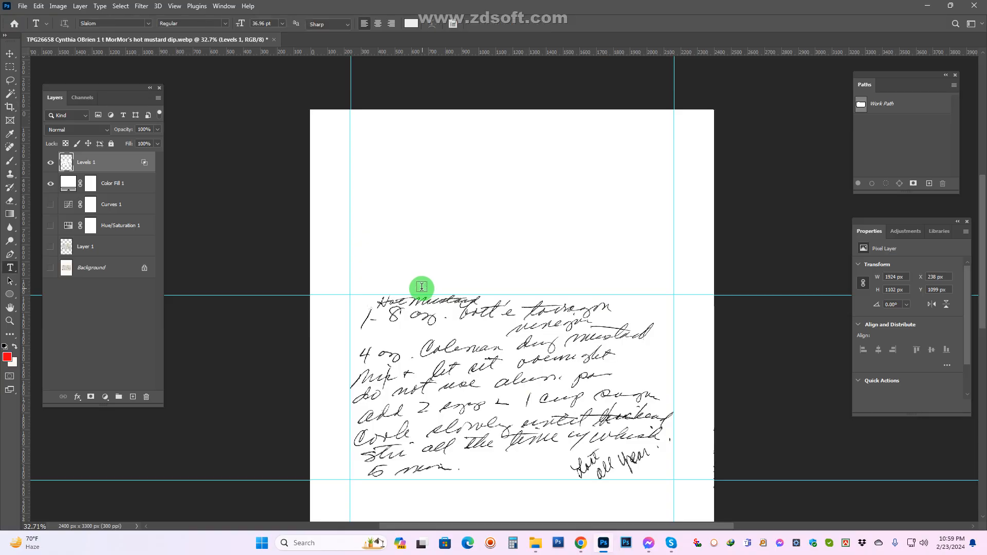
{"action": "left_click", "coordinate": [391, 263]}
{"action": "left_click", "coordinate": [398, 256]}
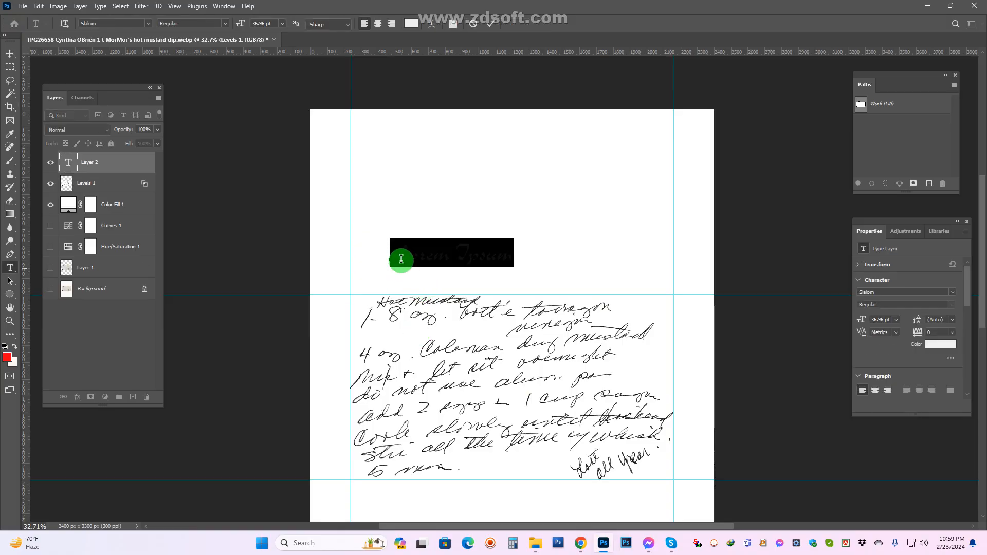
{"action": "left_click_drag", "start_coordinate": [396, 253], "coordinate": [574, 255]}
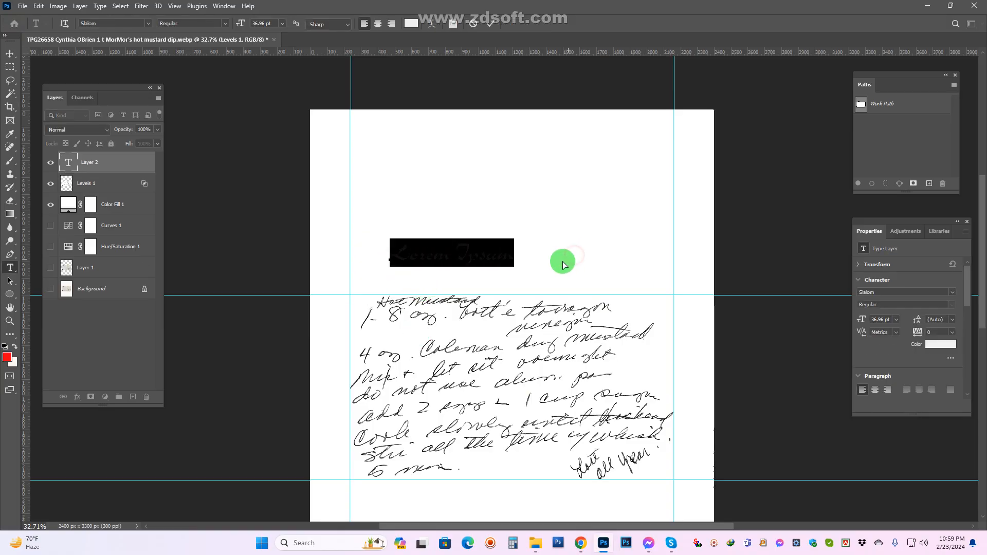
{"action": "type", "text": "MorMor's hot mustard dip"}
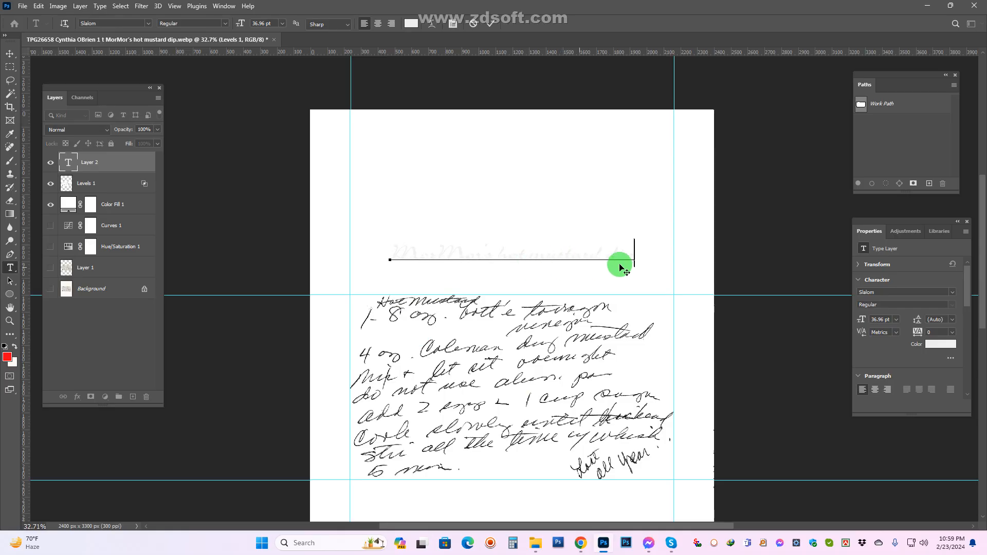
Set the font of the whole title to Times New Roman Regular
{"action": "key", "text": "ctrl+a"}
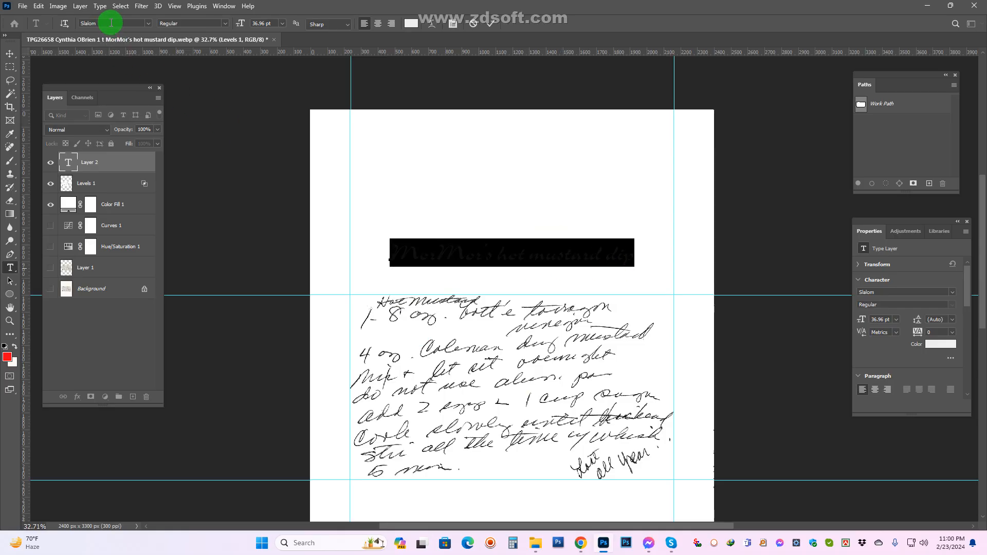
{"action": "type", "text": "time"}
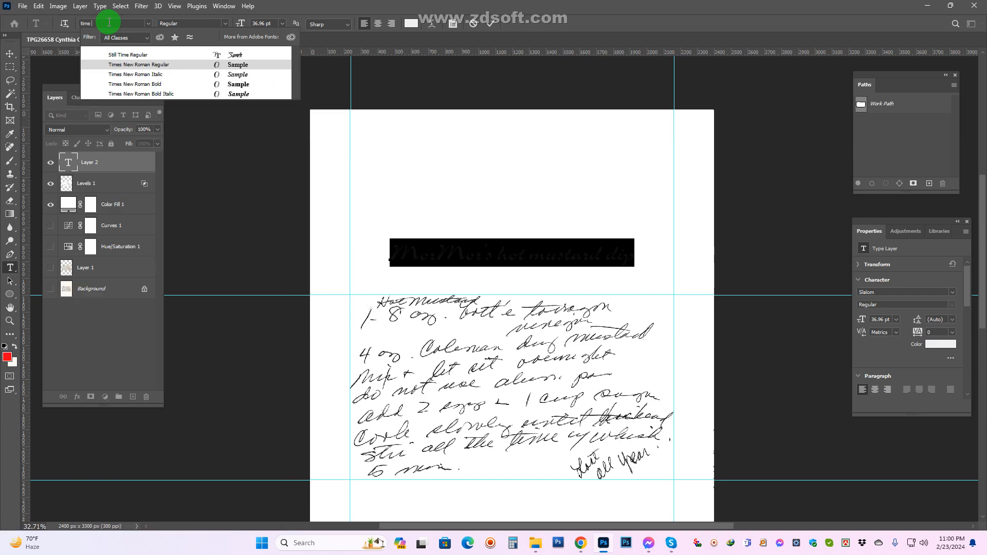
{"action": "type", "text": " new"}
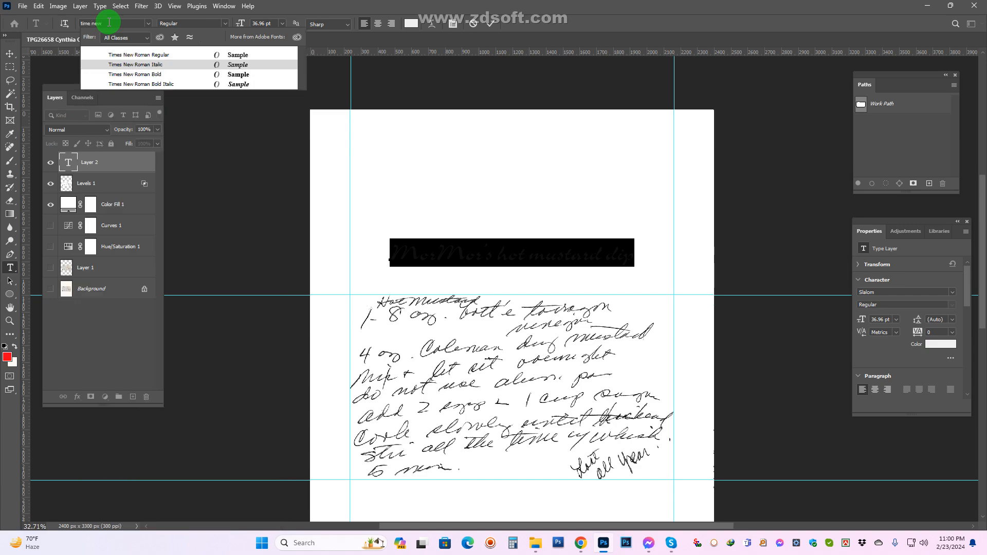
{"action": "key", "text": "Up"}
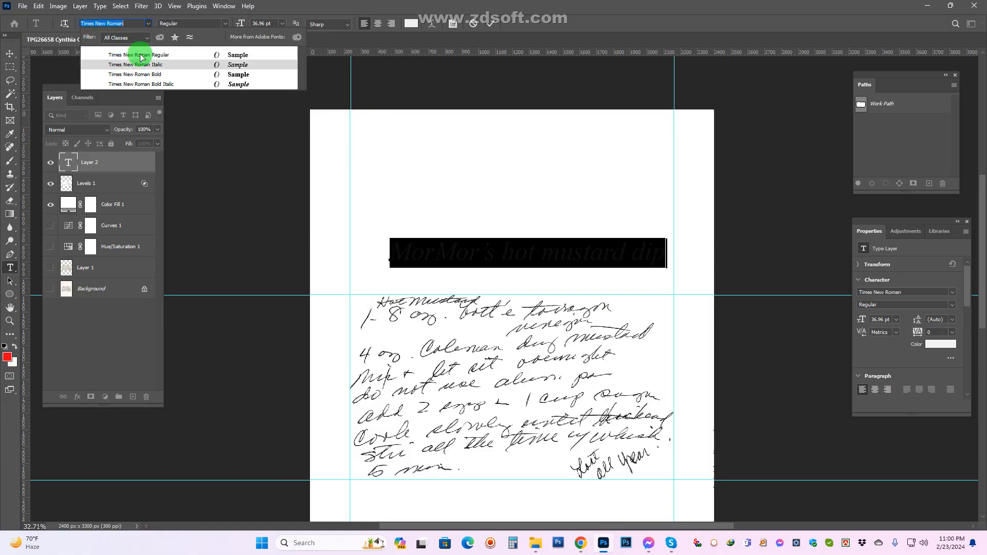
{"action": "left_click", "coordinate": [126, 56]}
{"action": "left_click", "coordinate": [498, 243]}
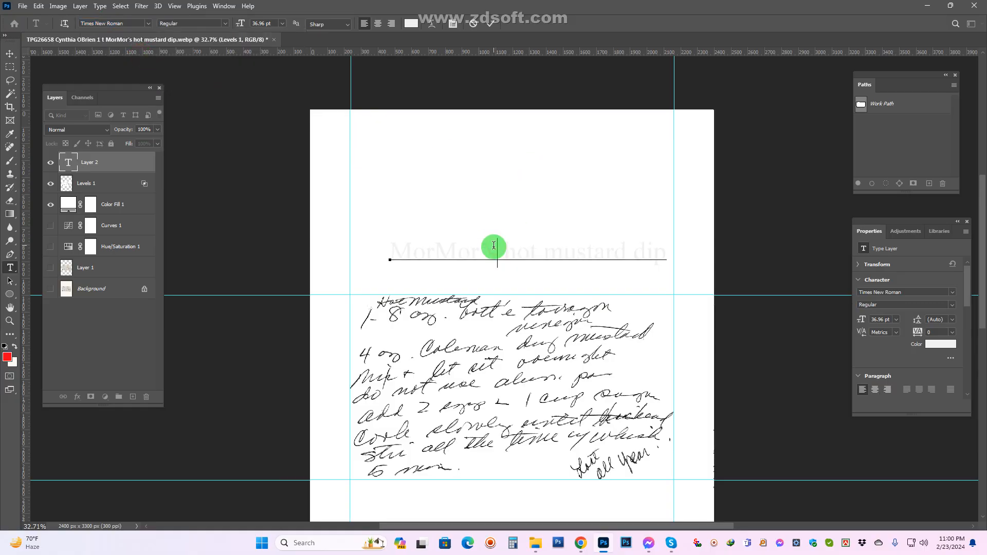
Set the title's text colour to black, commit the text and keep its layer selected
{"action": "left_click_drag", "start_coordinate": [390, 250], "coordinate": [690, 247]}
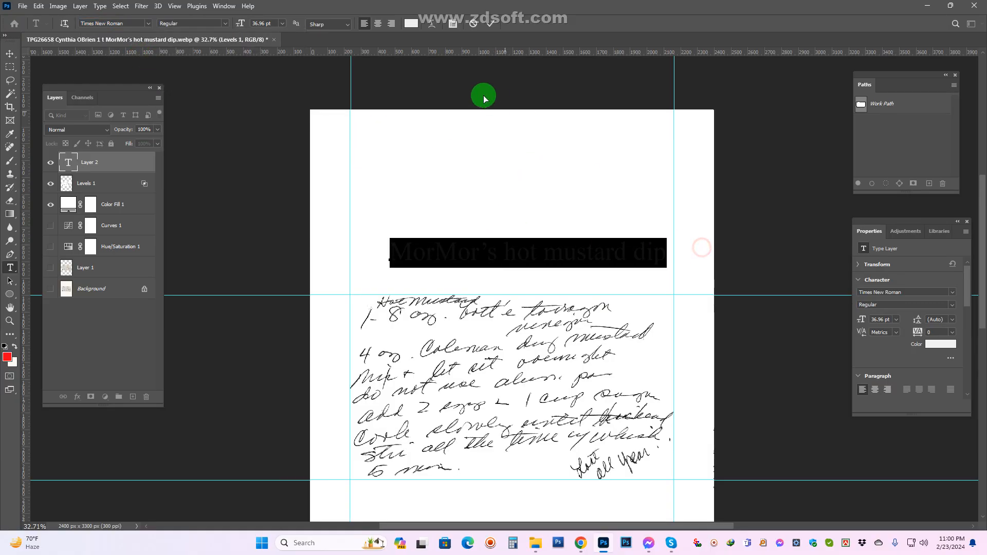
{"action": "left_click", "coordinate": [410, 23]}
{"action": "left_click_drag", "start_coordinate": [624, 227], "coordinate": [547, 299]}
{"action": "key", "text": "Return"}
{"action": "left_click", "coordinate": [536, 254]}
{"action": "left_click", "coordinate": [92, 165]}
{"action": "left_click", "coordinate": [99, 162]}
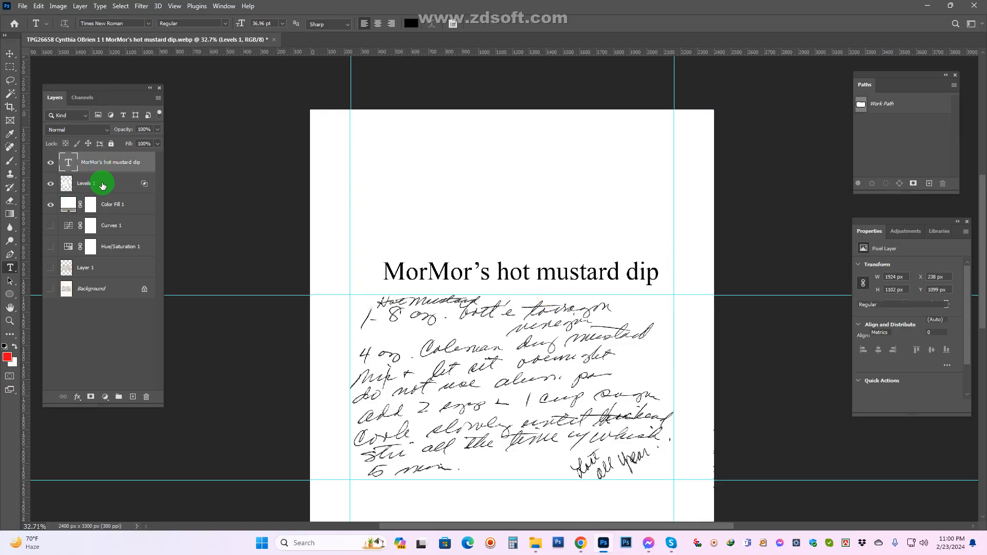
Marquee-select the area above the handwriting between the vertical guides, centre the title in it horizontally and vertically, and deselect
{"action": "left_click", "coordinate": [13, 68]}
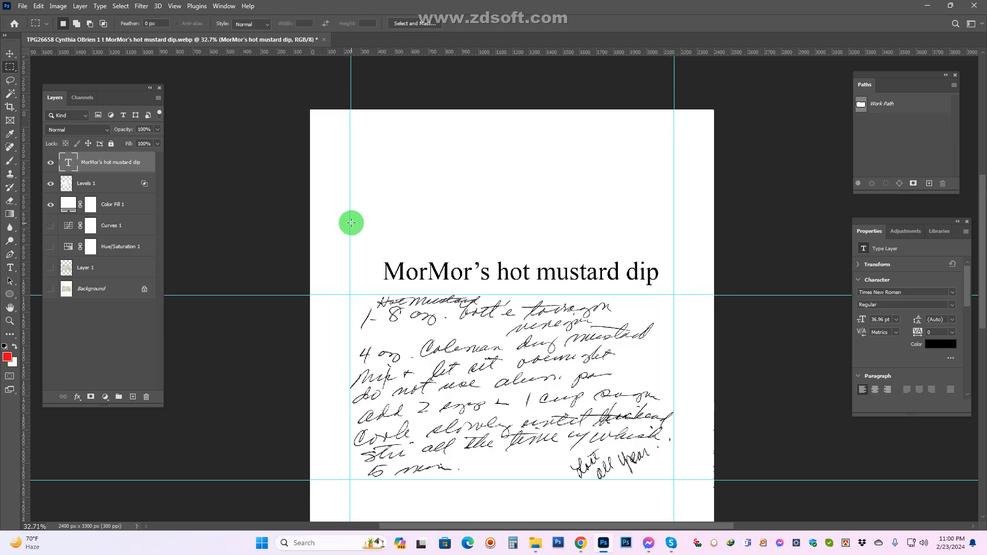
{"action": "left_click_drag", "start_coordinate": [351, 215], "coordinate": [675, 290]}
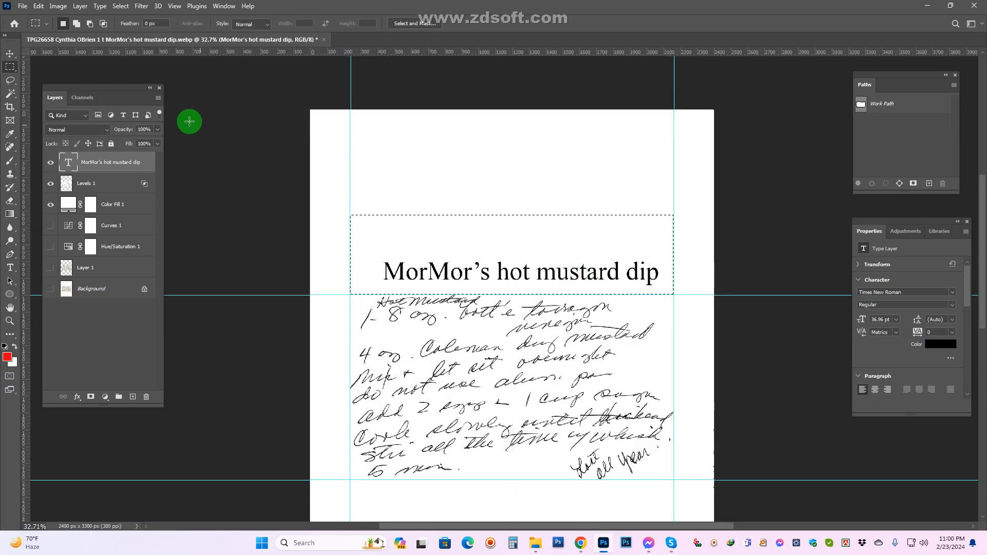
{"action": "left_click", "coordinate": [11, 53]}
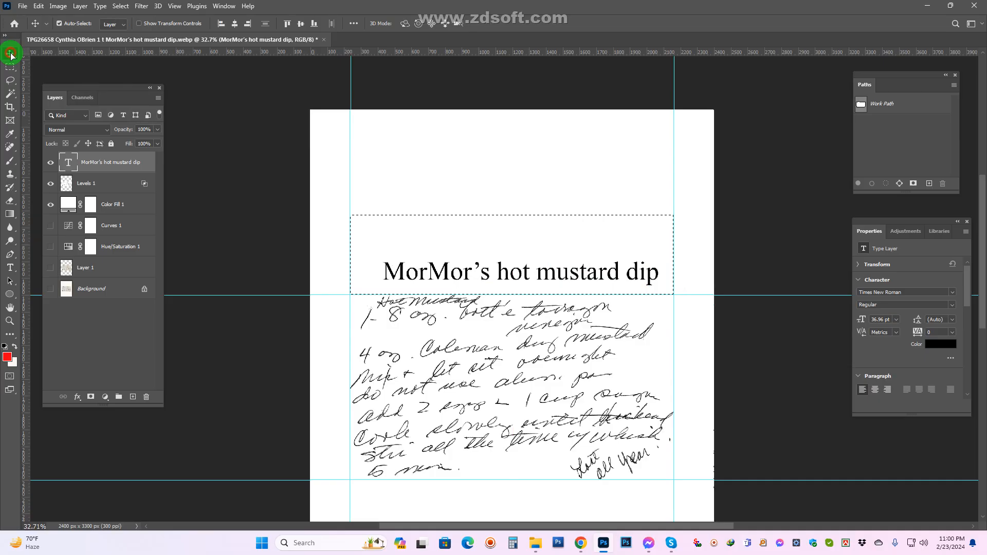
{"action": "left_click", "coordinate": [233, 25]}
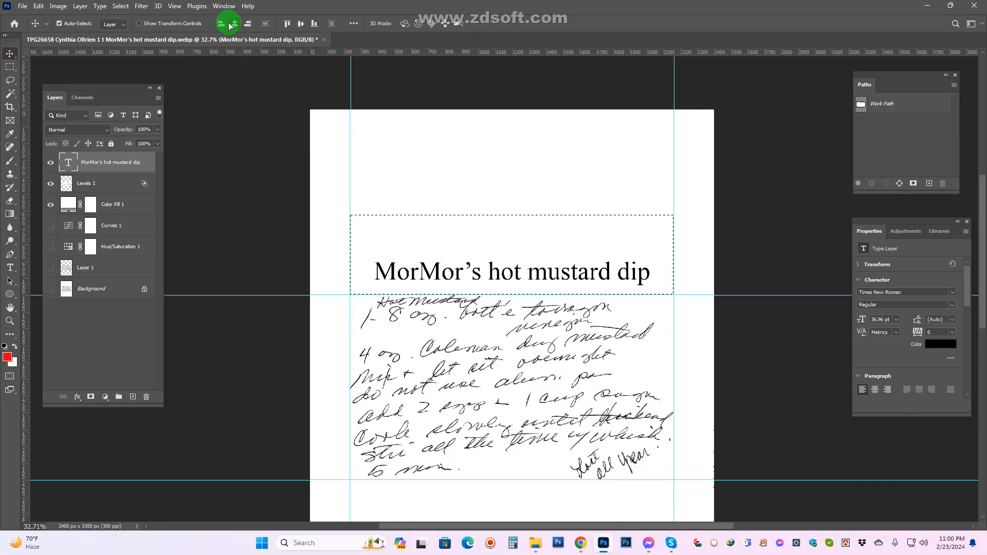
{"action": "left_click", "coordinate": [300, 25]}
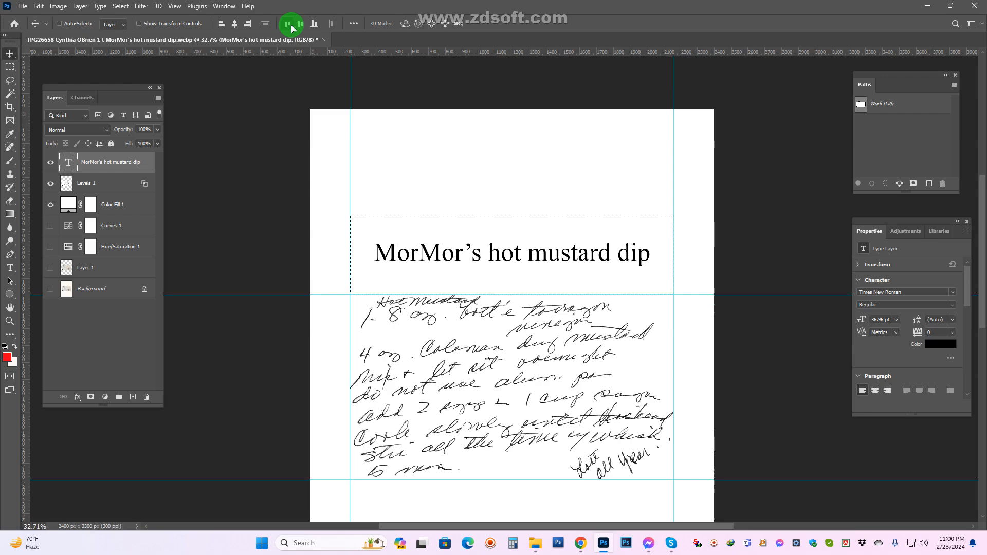
{"action": "key", "text": "ctrl+d"}
Move the upper horizontal guide to the title's top edge and crop the canvas to the title and handwriting within the guides
{"action": "left_click_drag", "start_coordinate": [432, 243], "coordinate": [426, 243]}
{"action": "scroll", "coordinate": [505, 267], "scroll_direction": "down", "scroll_amount": 2}
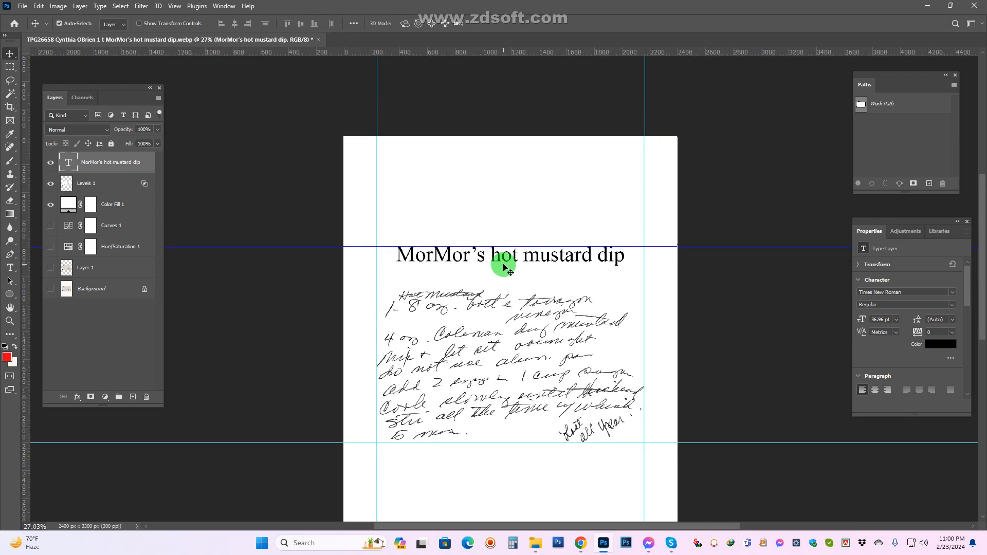
{"action": "key", "text": "m"}
{"action": "scroll", "coordinate": [404, 261], "scroll_direction": "up", "scroll_amount": 2}
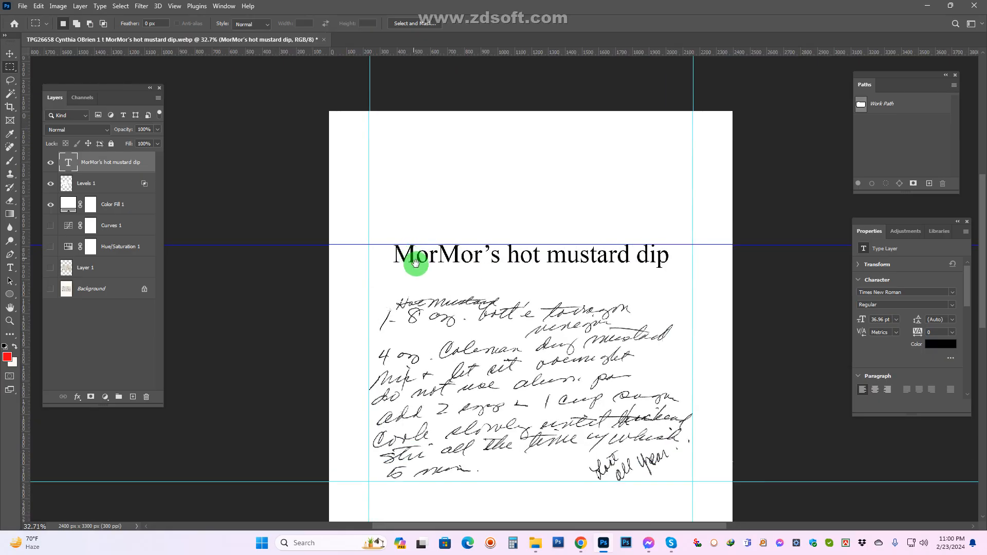
{"action": "scroll", "coordinate": [437, 237], "scroll_direction": "down", "scroll_amount": 1}
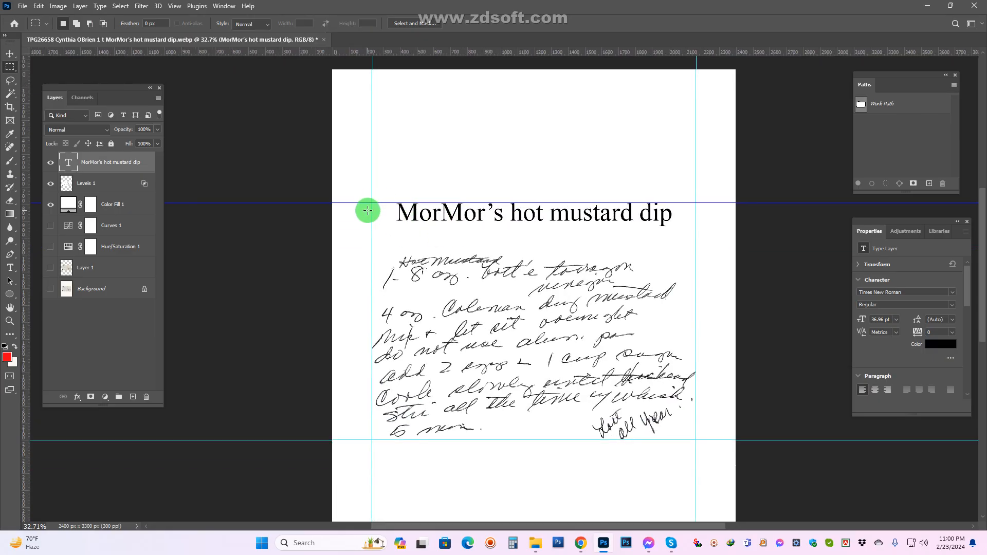
{"action": "left_click_drag", "start_coordinate": [372, 203], "coordinate": [694, 439]}
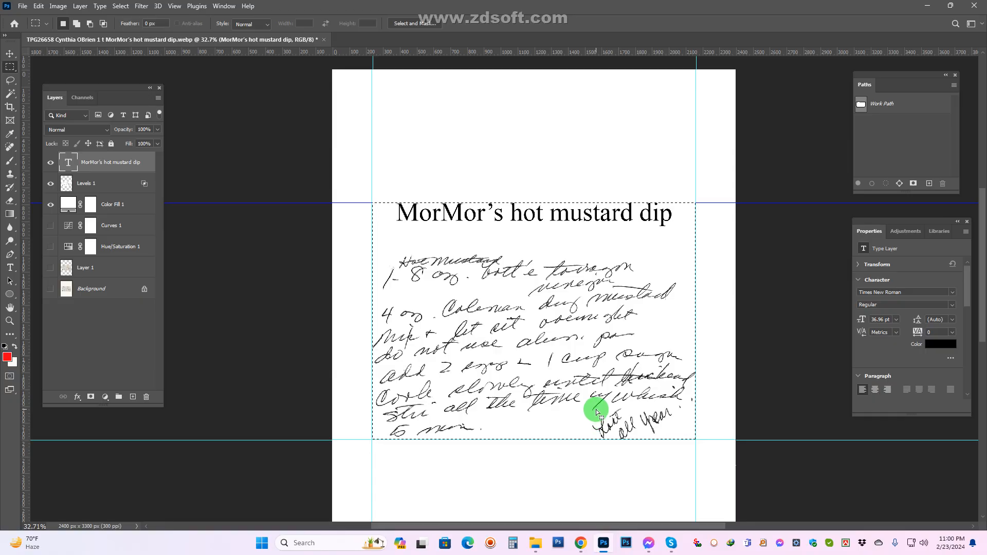
{"action": "key", "text": "alt+i"}
{"action": "key", "text": "p"}
{"action": "key", "text": "ctrl+minus"}
{"action": "scroll", "coordinate": [601, 407], "scroll_direction": "down", "scroll_amount": 3}
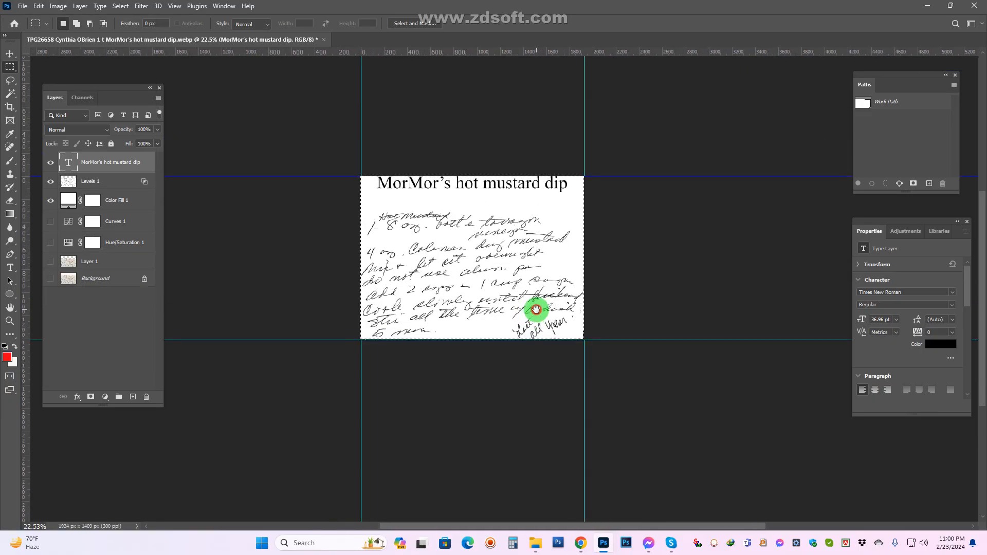
Extend the canvas evenly around the title and handwriting with the Crop tool to a 2400 x 3300 px page at 300 px/in
{"action": "left_click", "coordinate": [10, 106]}
{"action": "left_click", "coordinate": [79, 24]}
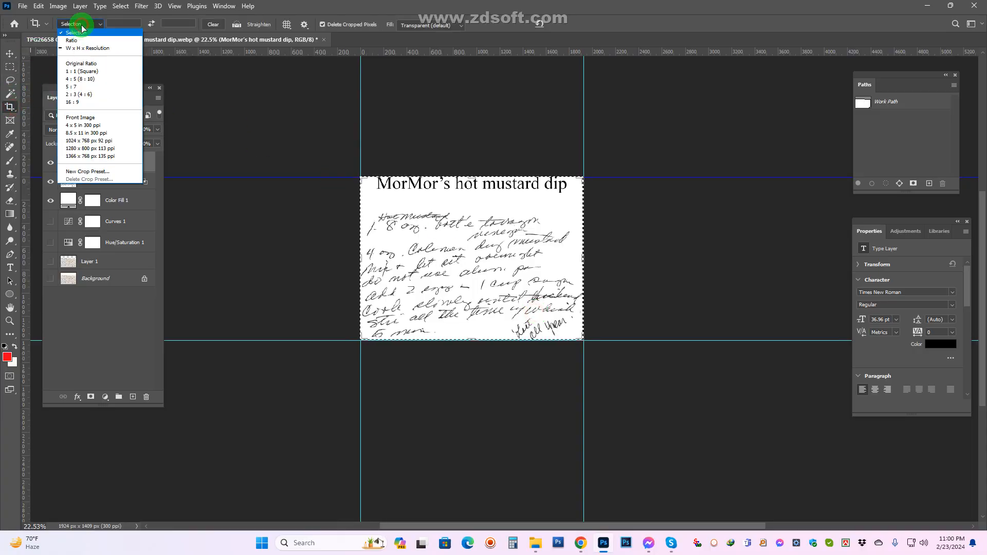
{"action": "left_click", "coordinate": [88, 48]}
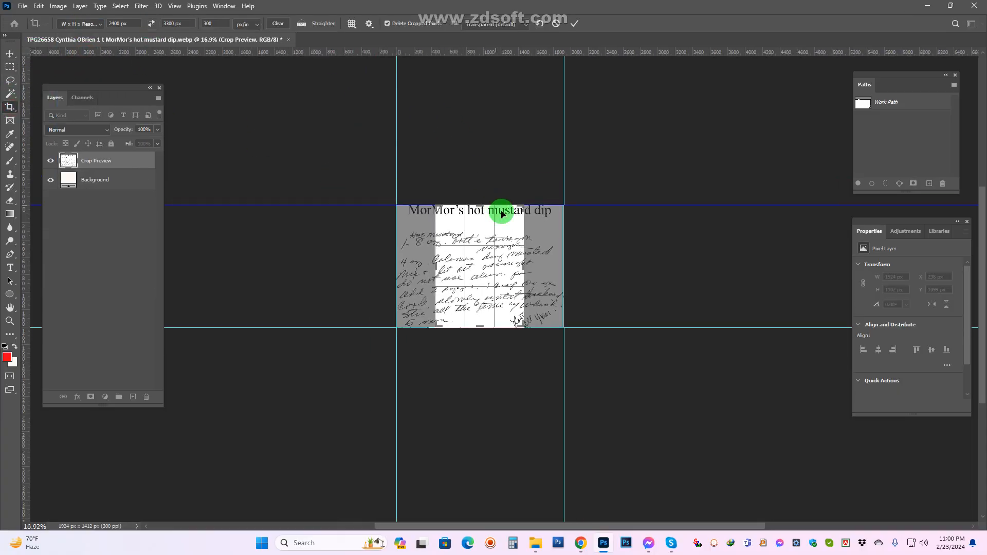
{"action": "left_click_drag", "start_coordinate": [525, 207], "coordinate": [586, 125]}
{"action": "key", "text": "Return"}
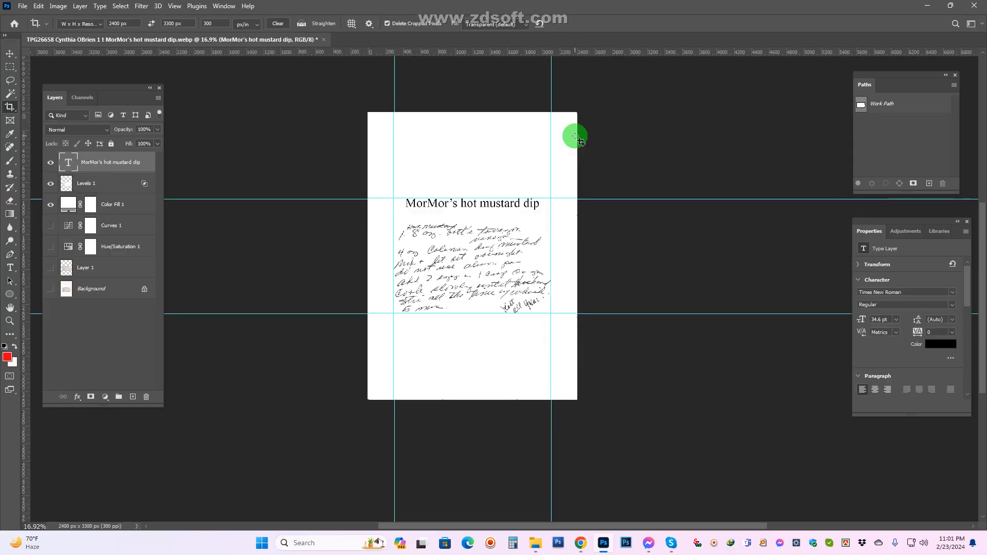
{"action": "scroll", "coordinate": [461, 249], "scroll_direction": "up", "scroll_amount": 4}
{"action": "scroll", "coordinate": [467, 255], "scroll_direction": "up", "scroll_amount": 3}
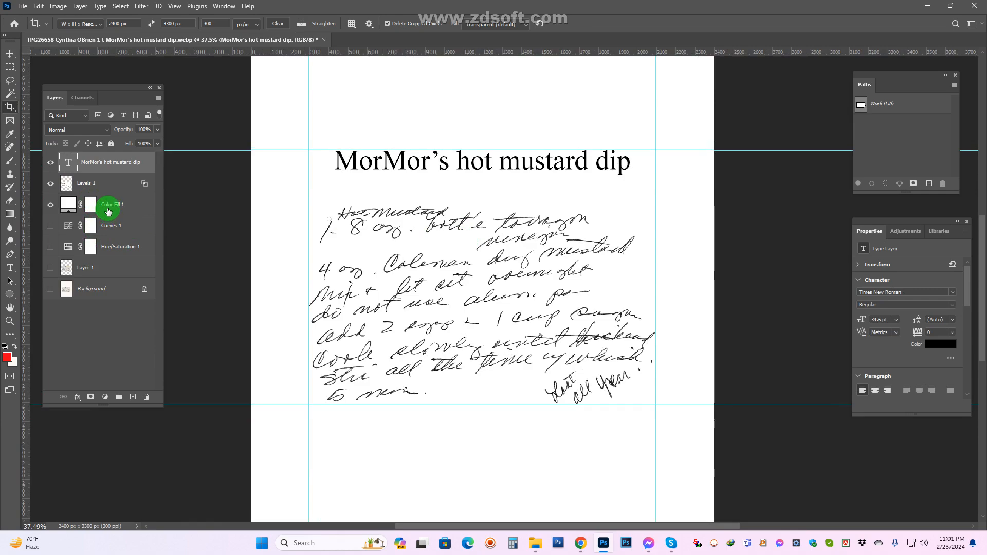
Stamp the visible layers into a new merged layer on top and hide all the layers below it
{"action": "key", "text": "ctrl+shift+alt+e"}
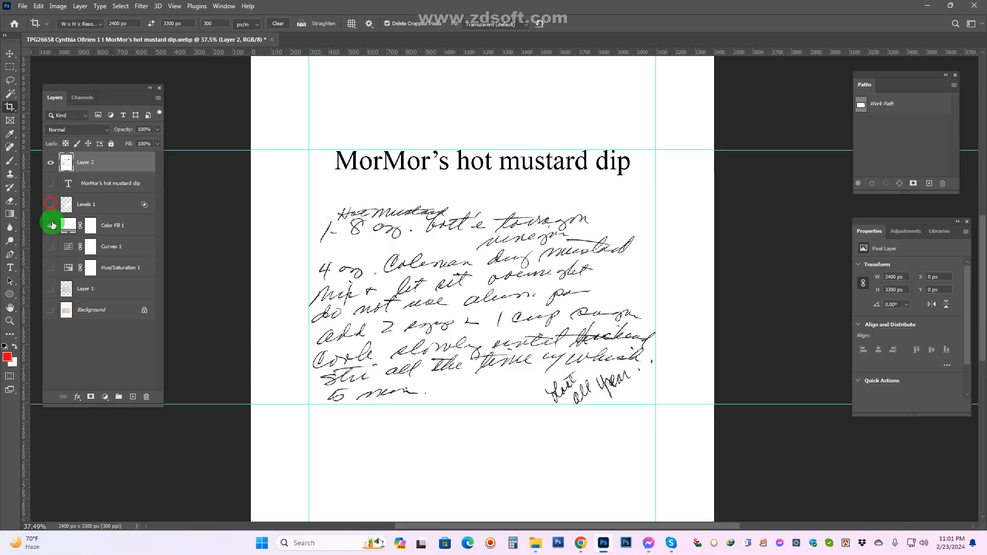
{"action": "key", "text": "ctrl+shift+s"}
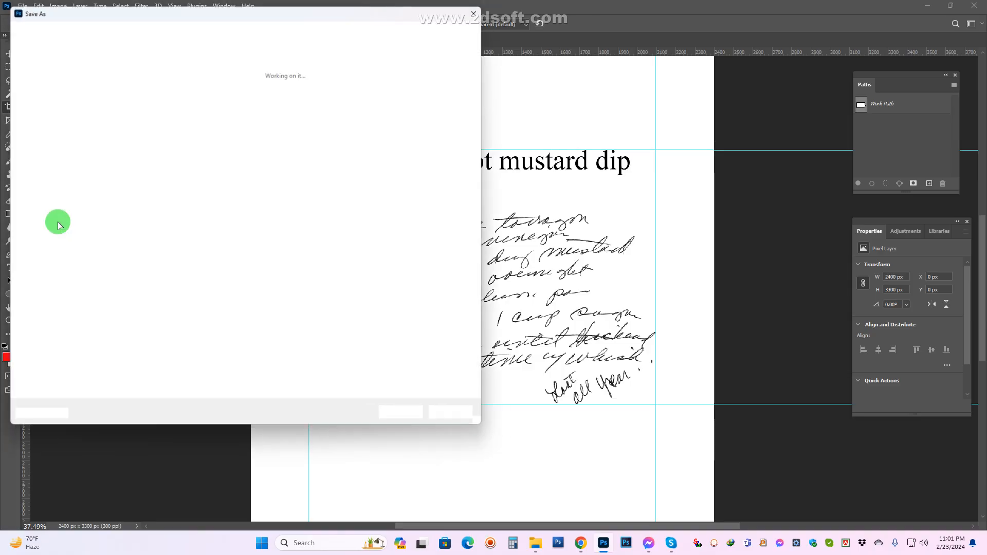
{"action": "left_click", "coordinate": [176, 366]}
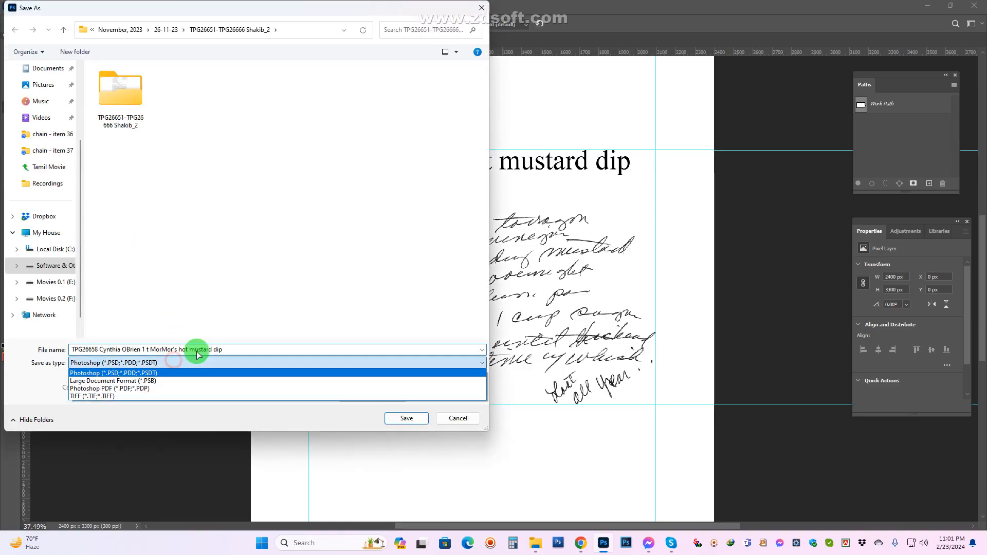
{"action": "left_click", "coordinate": [242, 267]}
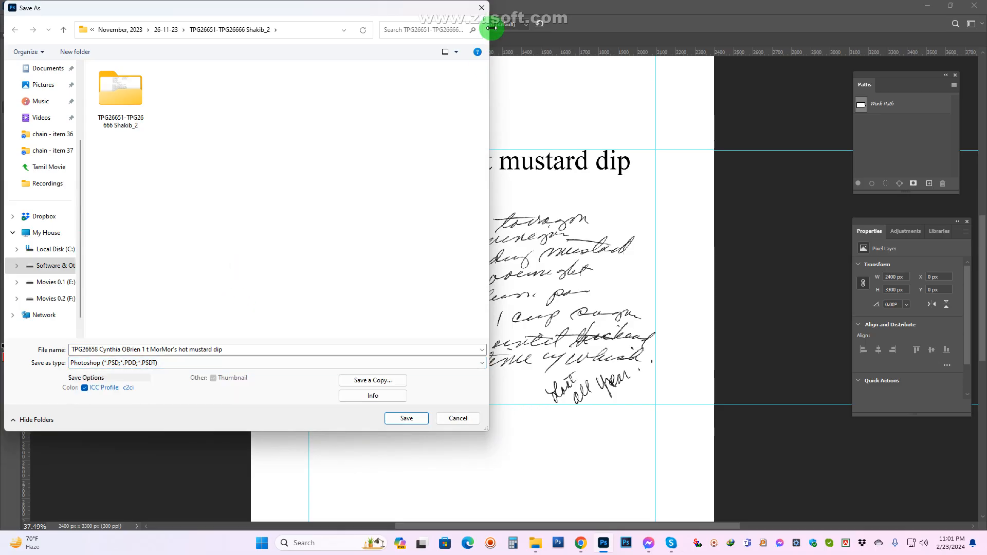
{"action": "left_click_drag", "start_coordinate": [478, 13], "coordinate": [638, 149]}
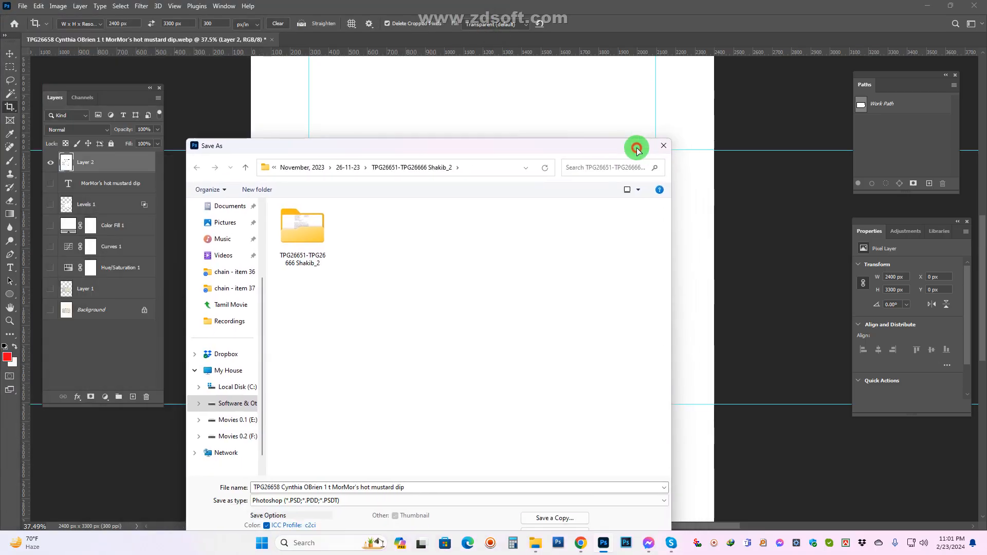
{"action": "left_click", "coordinate": [663, 145]}
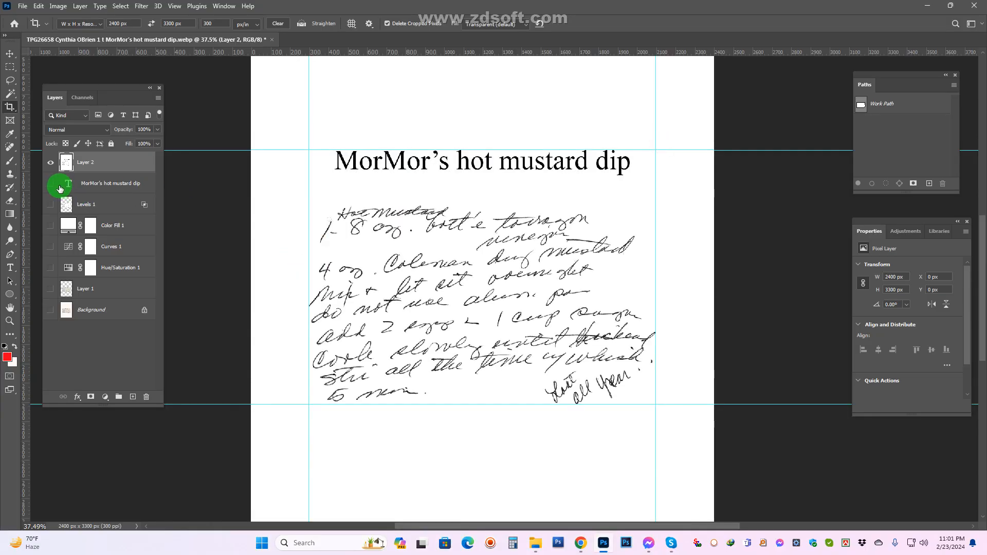
Show all hidden layers again, including Background, and merge everything into a single Background layer
{"action": "left_click_drag", "start_coordinate": [50, 224], "coordinate": [54, 242]}
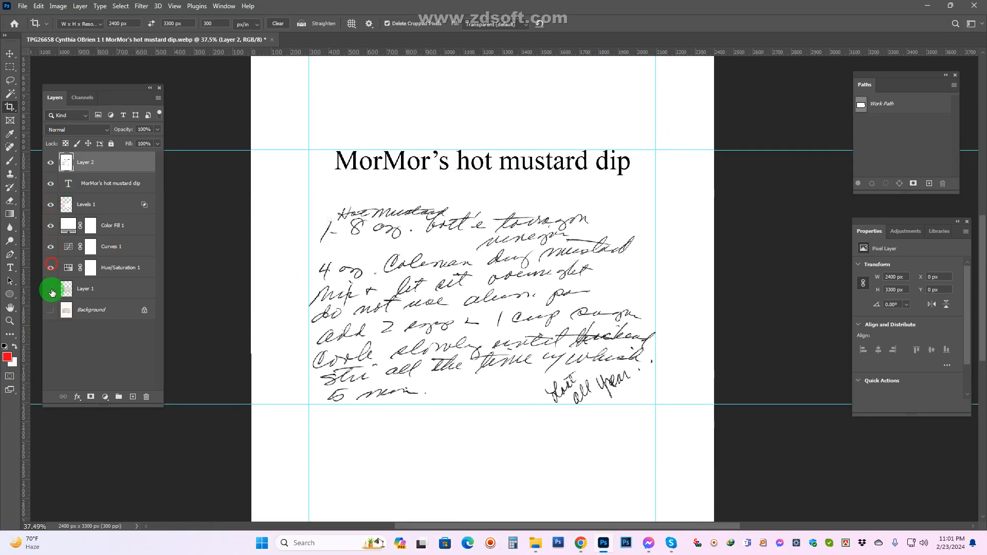
{"action": "left_click_drag", "start_coordinate": [50, 316], "coordinate": [95, 331]}
{"action": "key", "text": "ctrl+shift+e"}
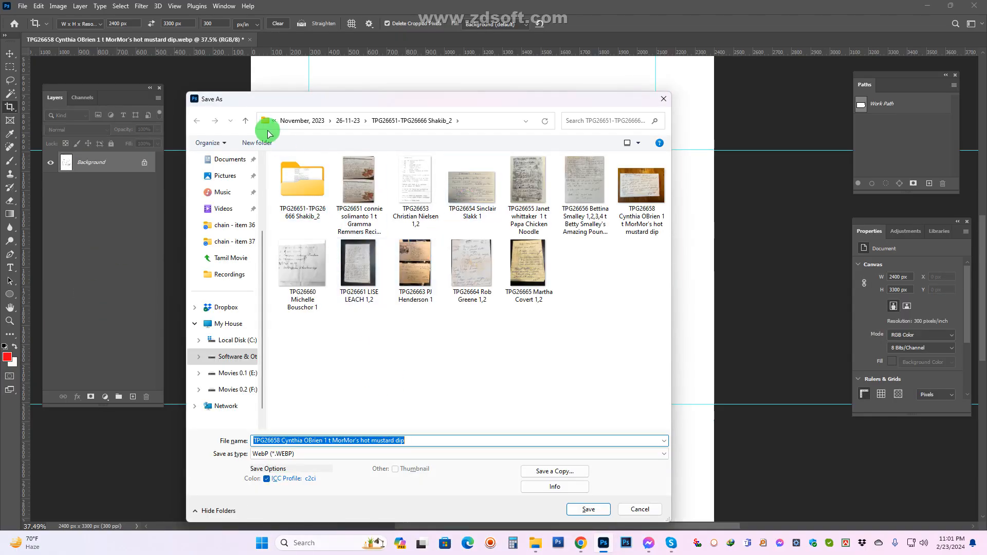
Set the save location to the parent folder 26-11-23 and the file format to JPEG
{"action": "left_click", "coordinate": [248, 122]}
{"action": "left_click", "coordinate": [462, 454]}
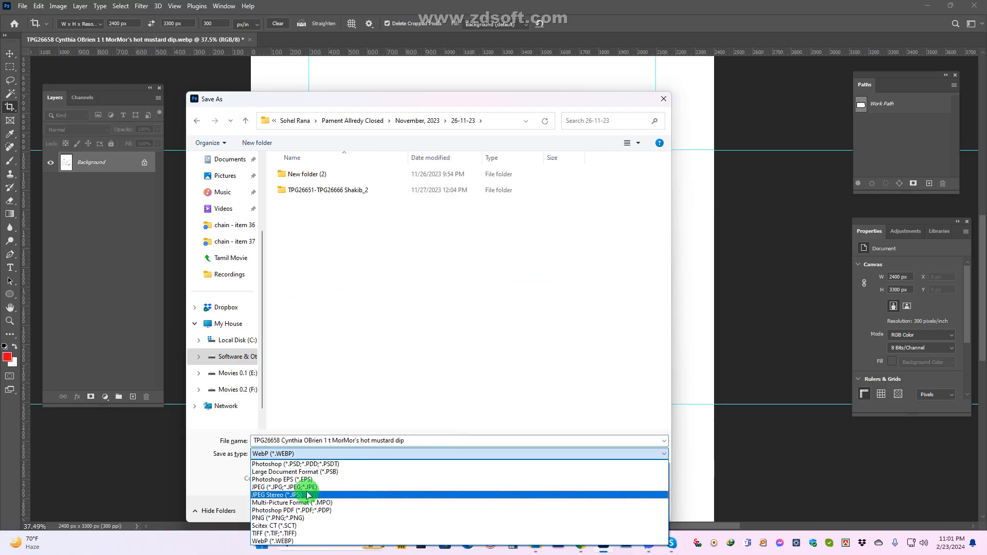
{"action": "left_click", "coordinate": [306, 487]}
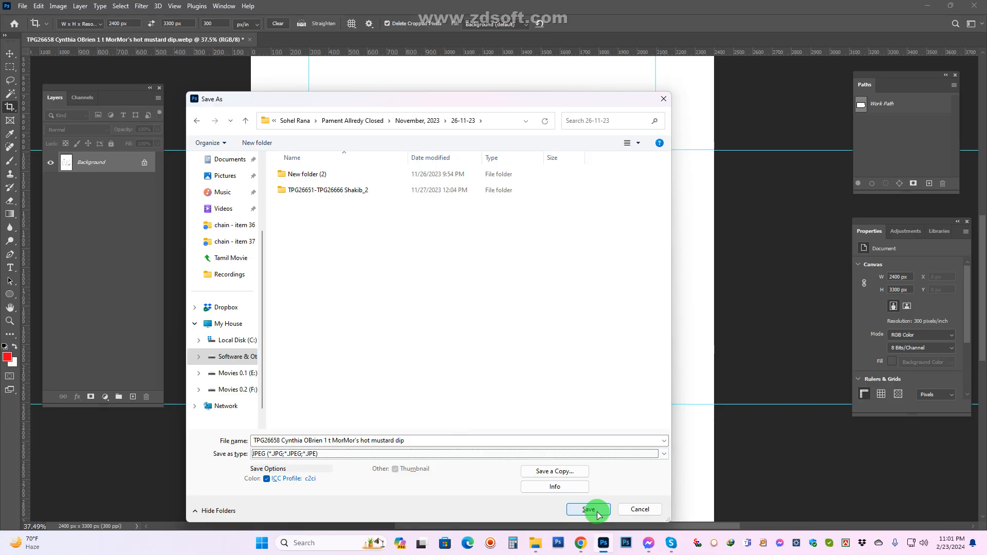
Remove "t MorMor's hot mustard dip" from the end of the file name, save the JPEG at quality 12, and close the document
{"action": "left_click", "coordinate": [380, 440]}
{"action": "triple_click", "coordinate": [350, 439]}
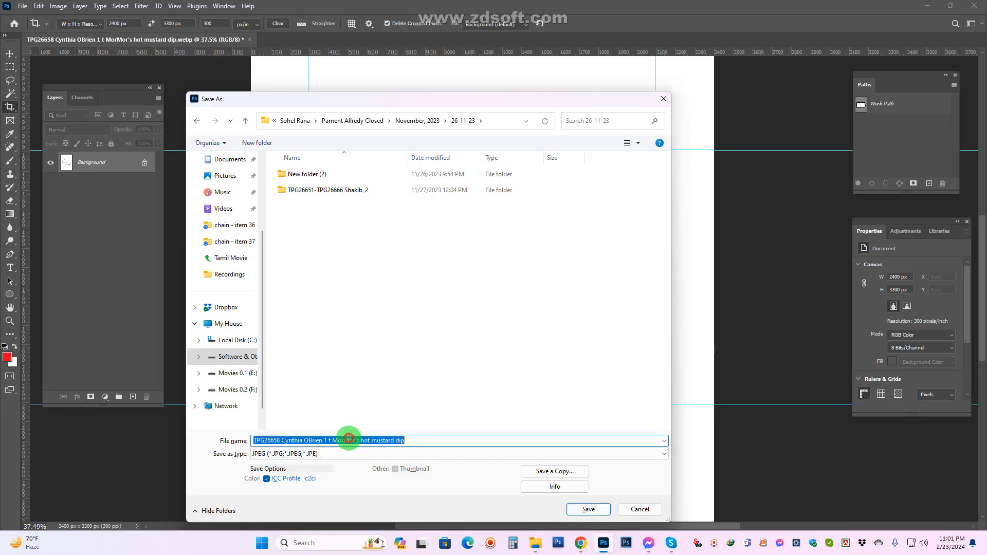
{"action": "left_click_drag", "start_coordinate": [327, 441], "coordinate": [439, 440]}
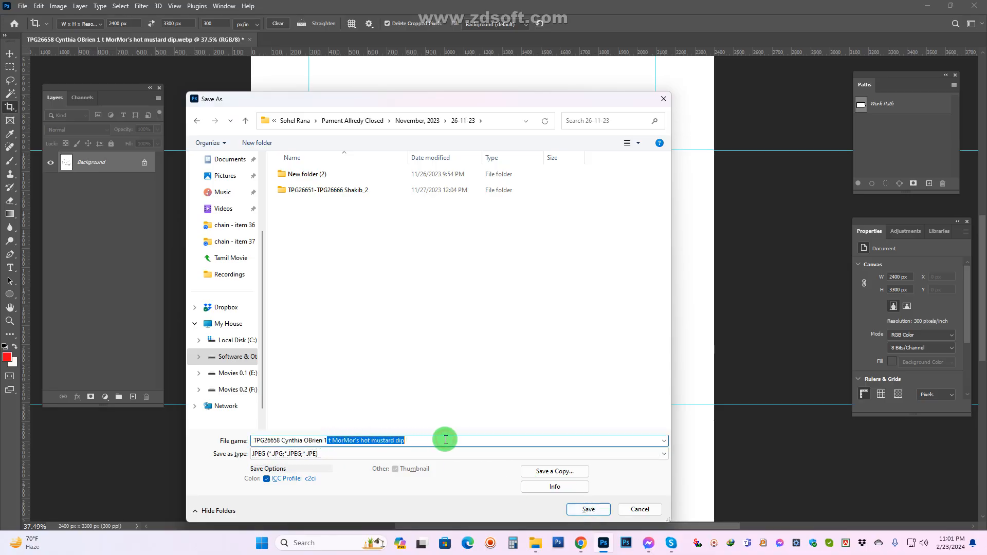
{"action": "key", "text": "BackSpace"}
{"action": "left_click", "coordinate": [587, 508]}
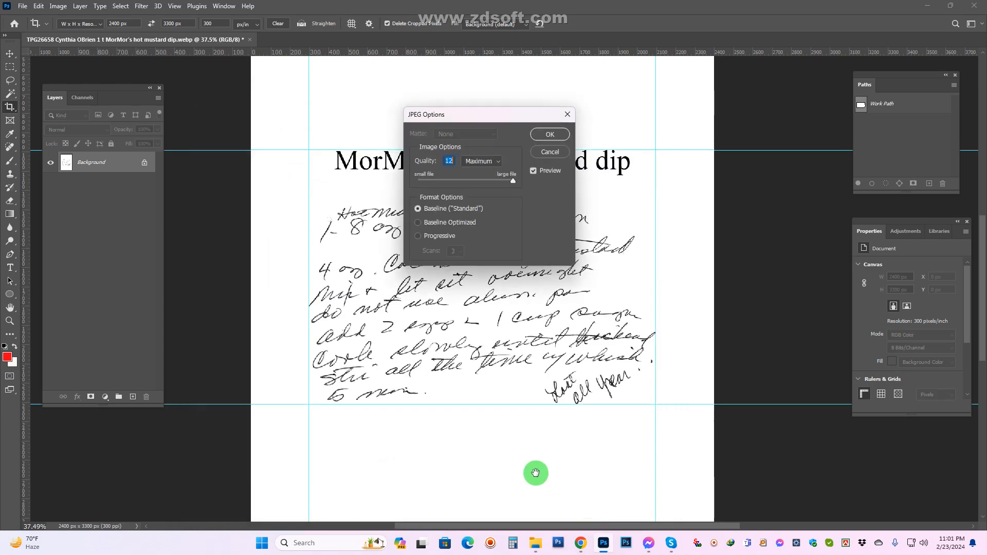
{"action": "key", "text": "Return"}
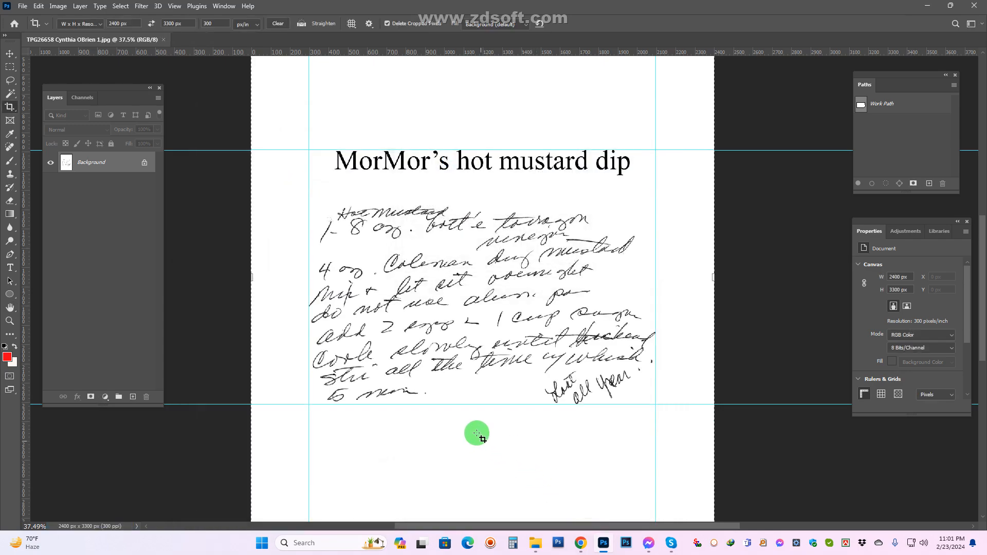
{"action": "scroll", "coordinate": [464, 170], "scroll_direction": "down", "scroll_amount": 2}
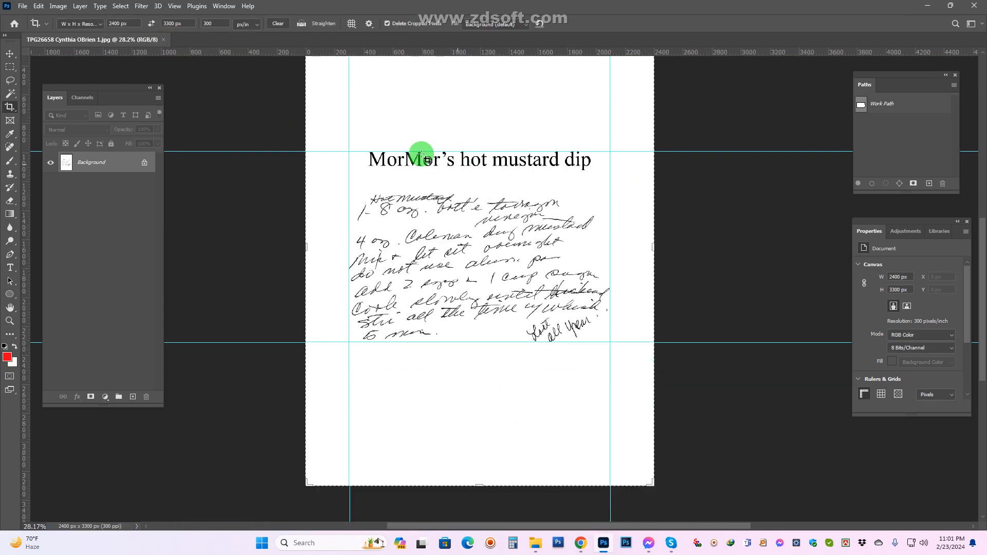
{"action": "left_click", "coordinate": [165, 44]}
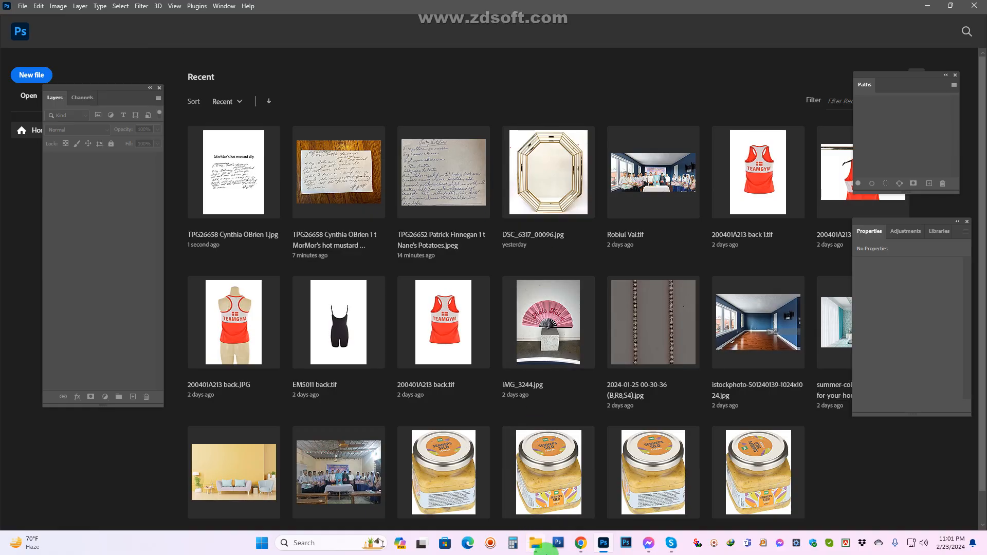
Switch to File Explorer and show the contents of the 26-11-23 folder as large thumbnails
{"action": "left_click", "coordinate": [535, 543]}
{"action": "left_click", "coordinate": [63, 29]}
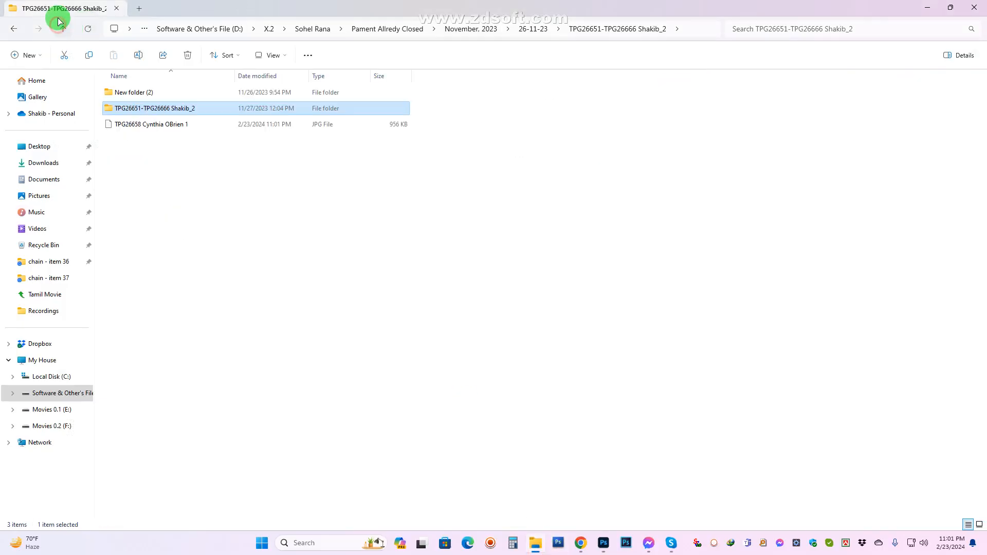
{"action": "left_click", "coordinate": [977, 525]}
View the saved JPEG page in the image viewer at different magnifications, and close the viewer
{"action": "double_click", "coordinate": [253, 101]}
{"action": "scroll", "coordinate": [414, 180], "scroll_direction": "up", "scroll_amount": 5}
{"action": "scroll", "coordinate": [499, 132], "scroll_direction": "down", "scroll_amount": 3}
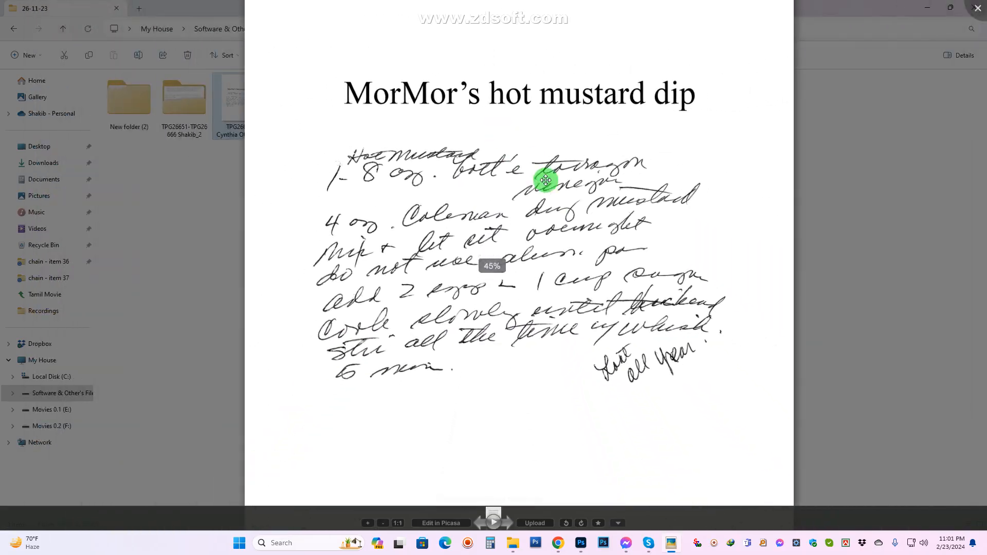
{"action": "scroll", "coordinate": [557, 176], "scroll_direction": "down", "scroll_amount": 10}
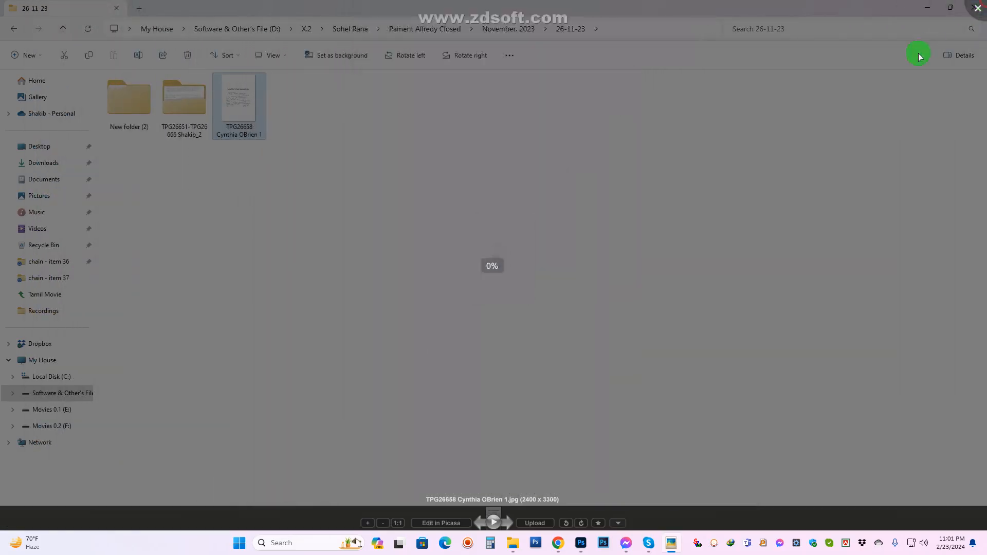
{"action": "left_click", "coordinate": [977, 9]}
View the original mustard dip recipe card photo from the TPG26651-TPG26666 source folder for comparison, and close it
{"action": "double_click", "coordinate": [194, 115]}
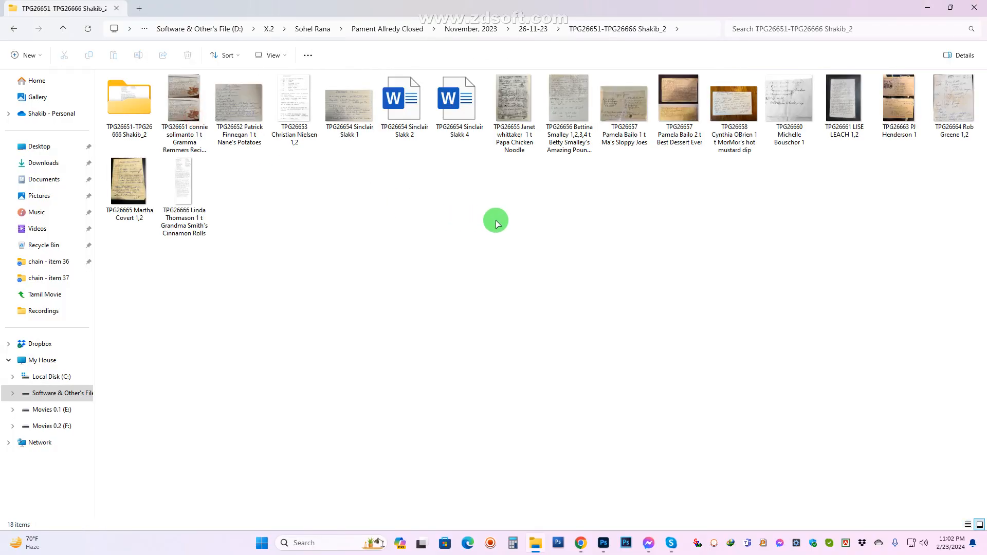
{"action": "double_click", "coordinate": [708, 150]}
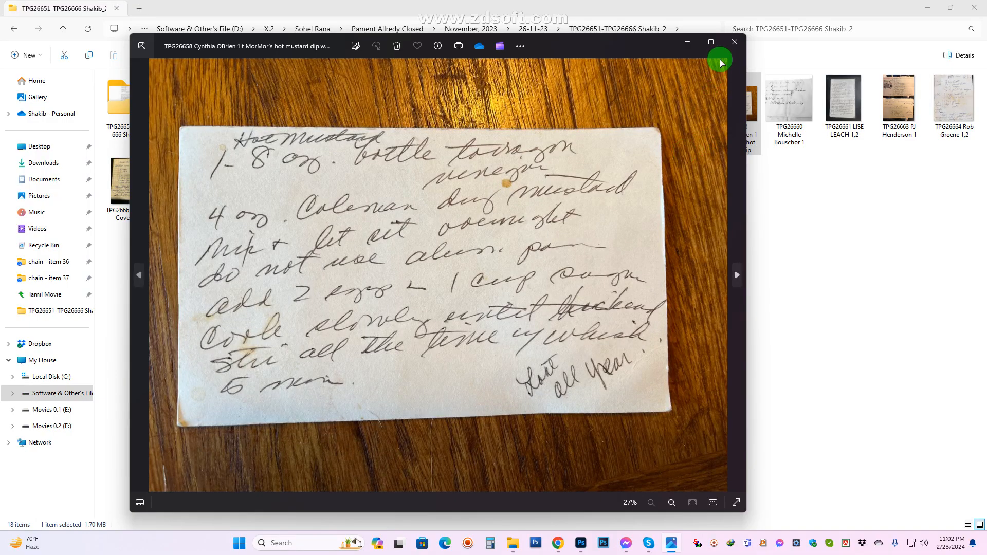
{"action": "left_click", "coordinate": [734, 46]}
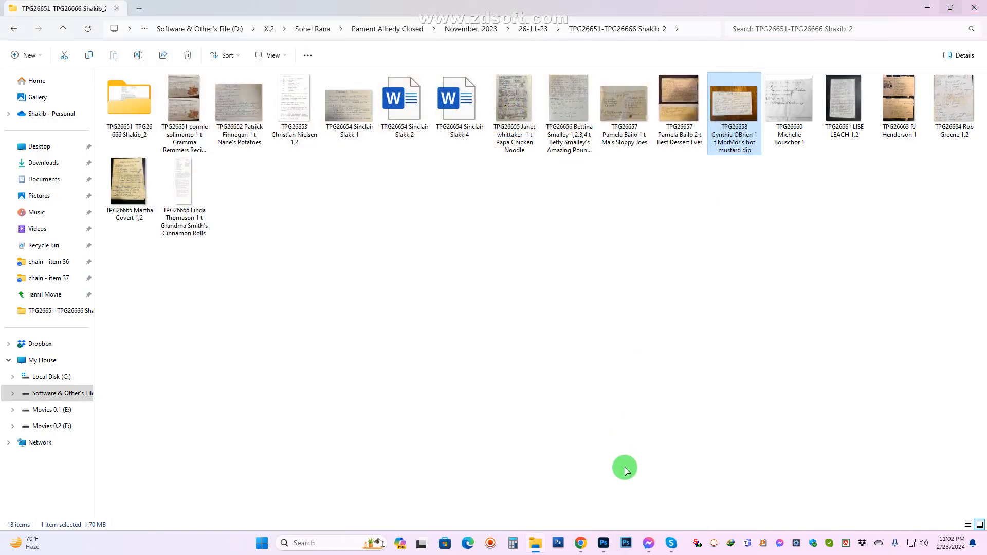